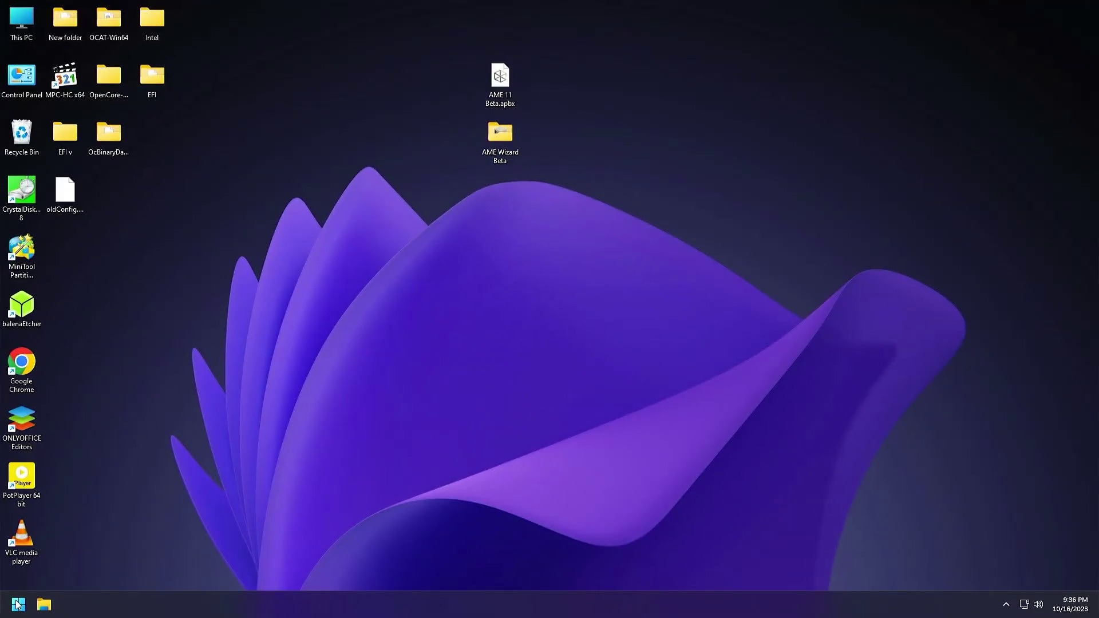
Open and close the Start menu, then select and deselect a group of desktop icons
{"action": "left_click", "coordinate": [18, 604]}
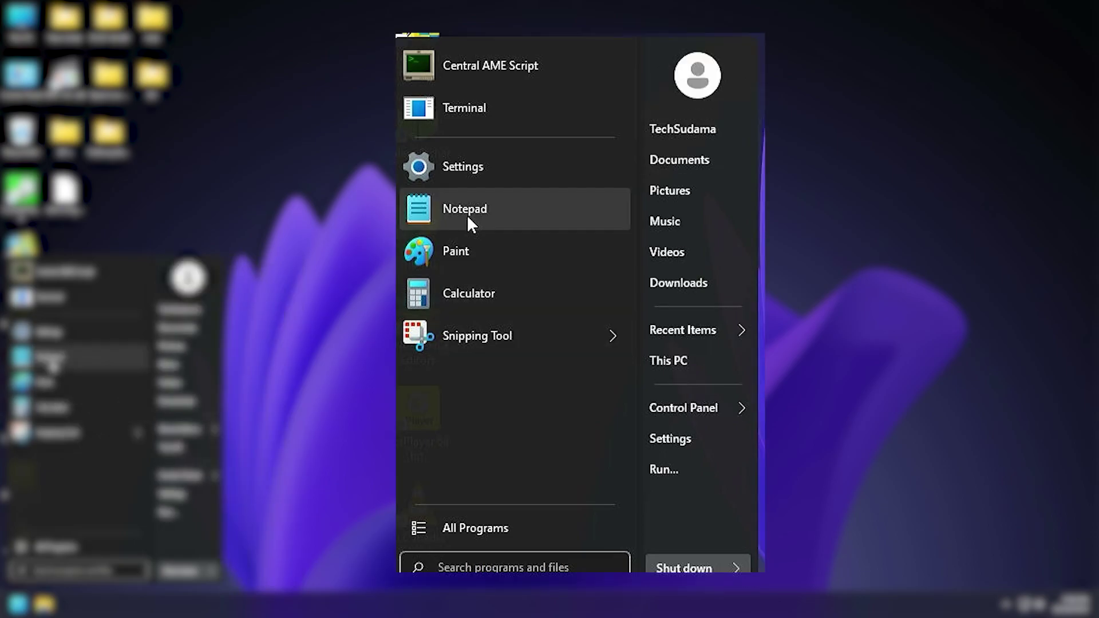
{"action": "mouse_move", "coordinate": [550, 338]}
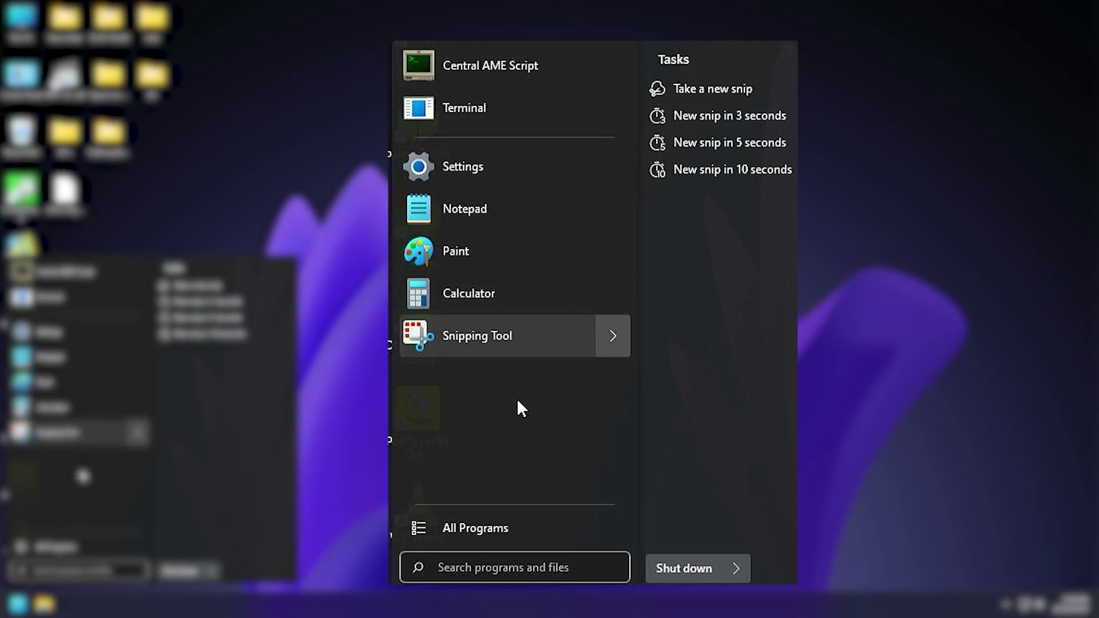
{"action": "left_click", "coordinate": [416, 392]}
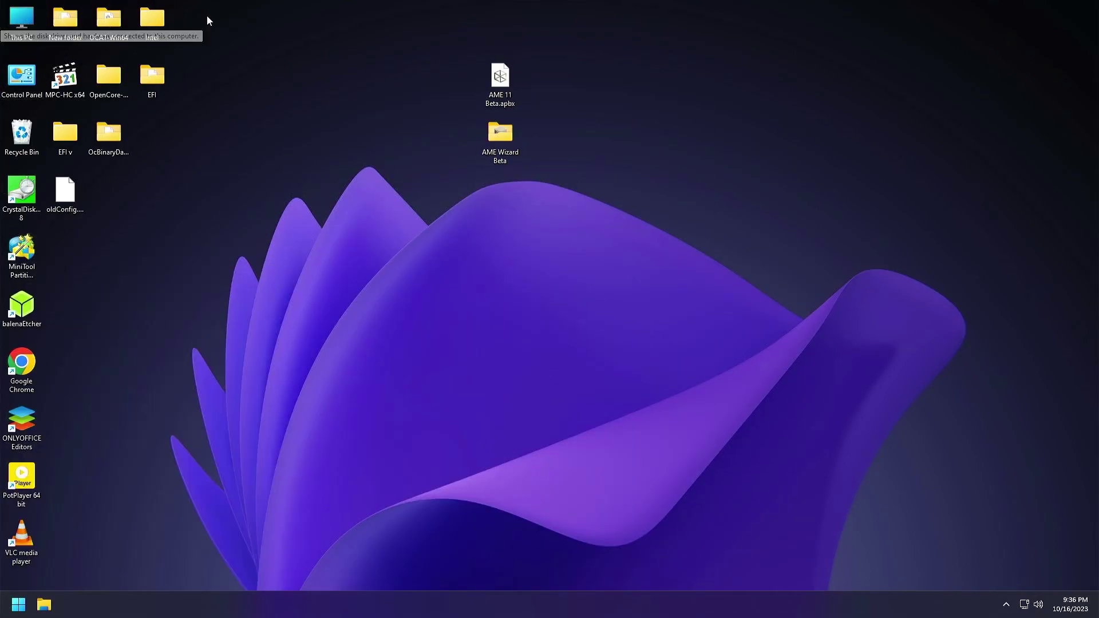
{"action": "left_click_drag", "start_coordinate": [207, 15], "coordinate": [79, 318]}
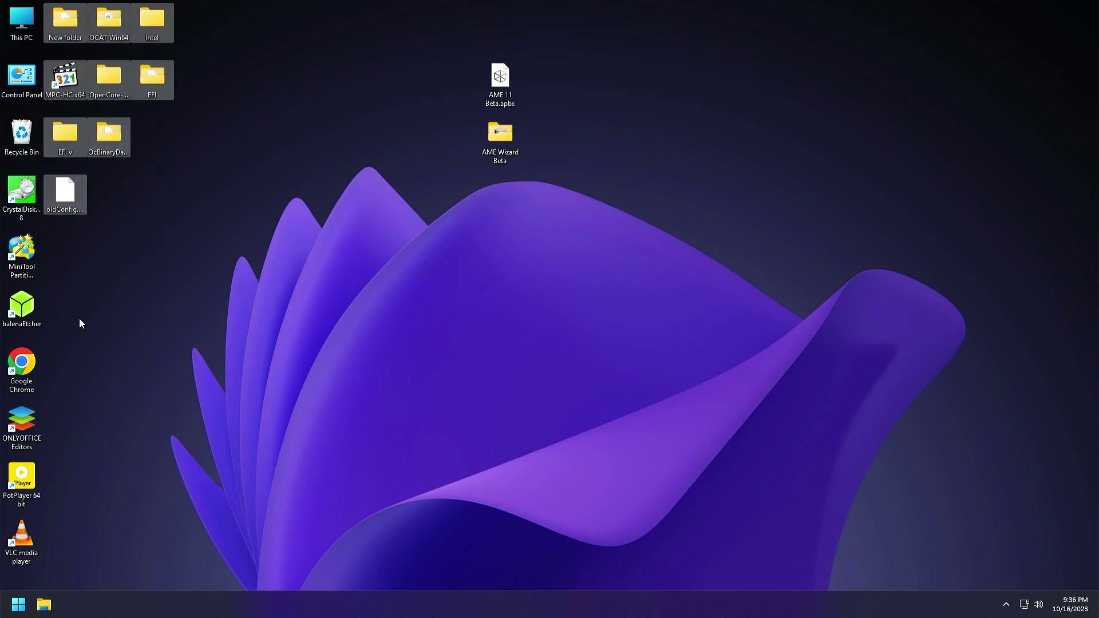
{"action": "left_click", "coordinate": [83, 318]}
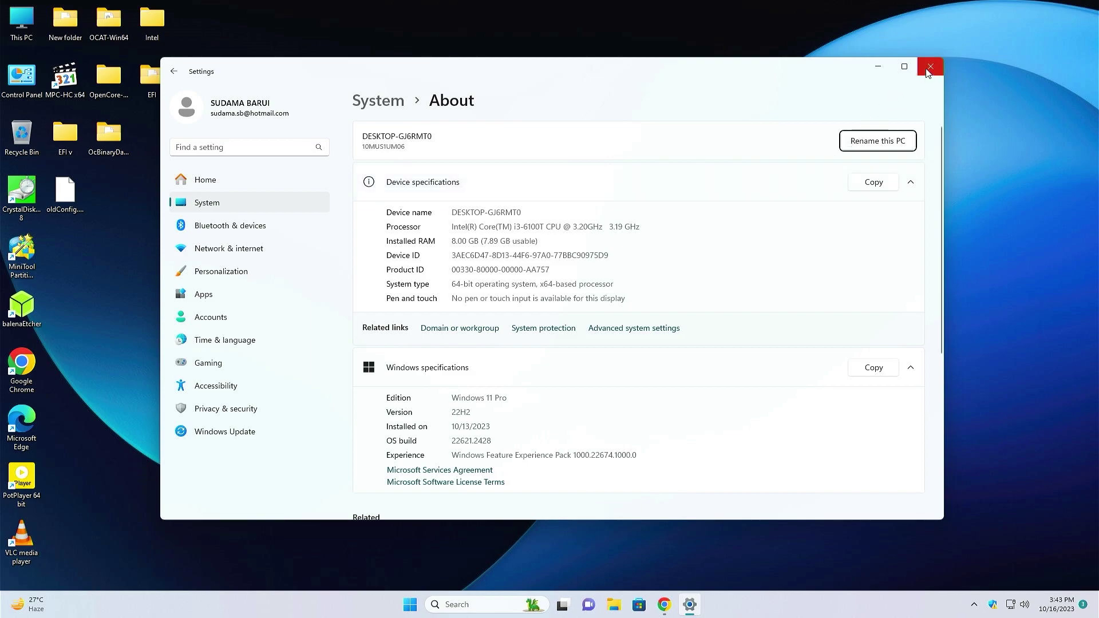
Download AME Wizard Beta.zip from ameliorated.io and move it onto the desktop
{"action": "left_click", "coordinate": [927, 68]}
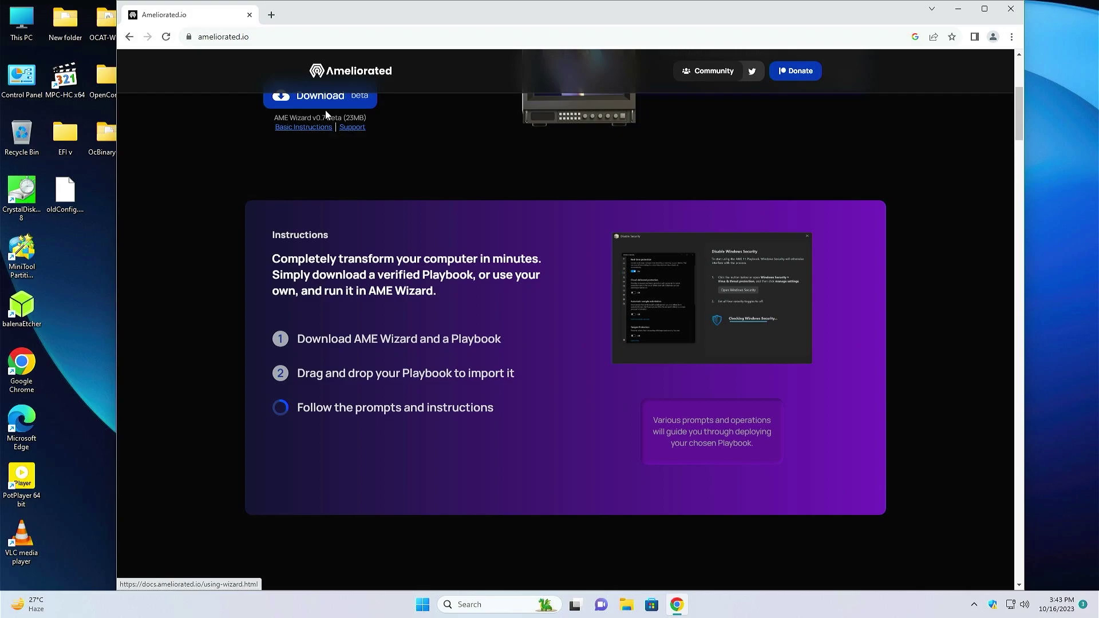
{"action": "left_click", "coordinate": [203, 37]}
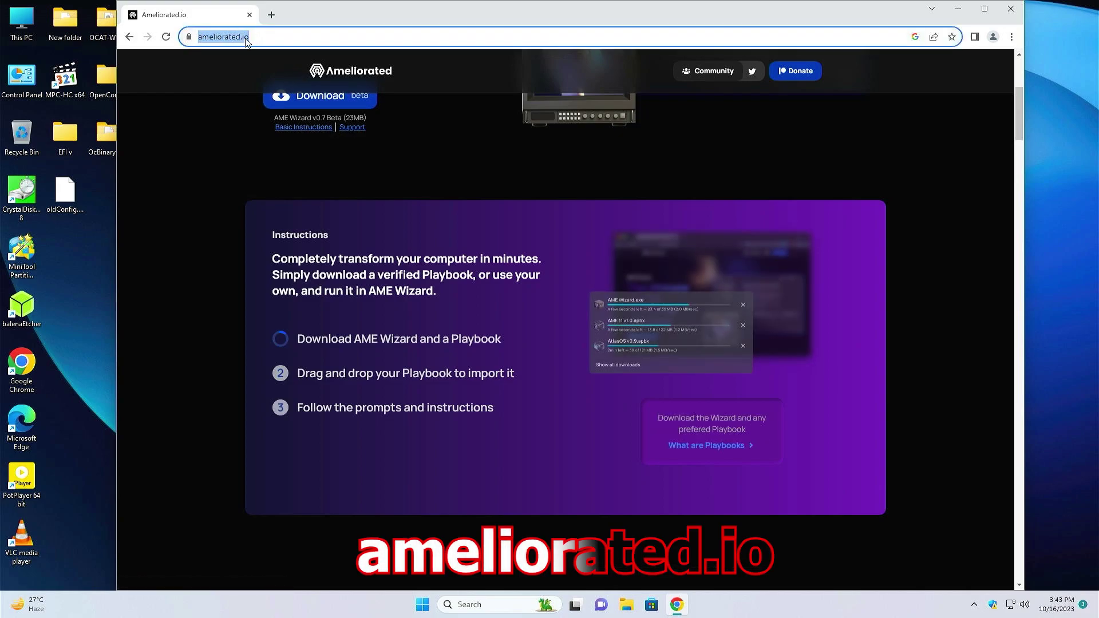
{"action": "left_click", "coordinate": [204, 222]}
{"action": "scroll", "coordinate": [204, 224], "scroll_direction": "up", "scroll_amount": 2}
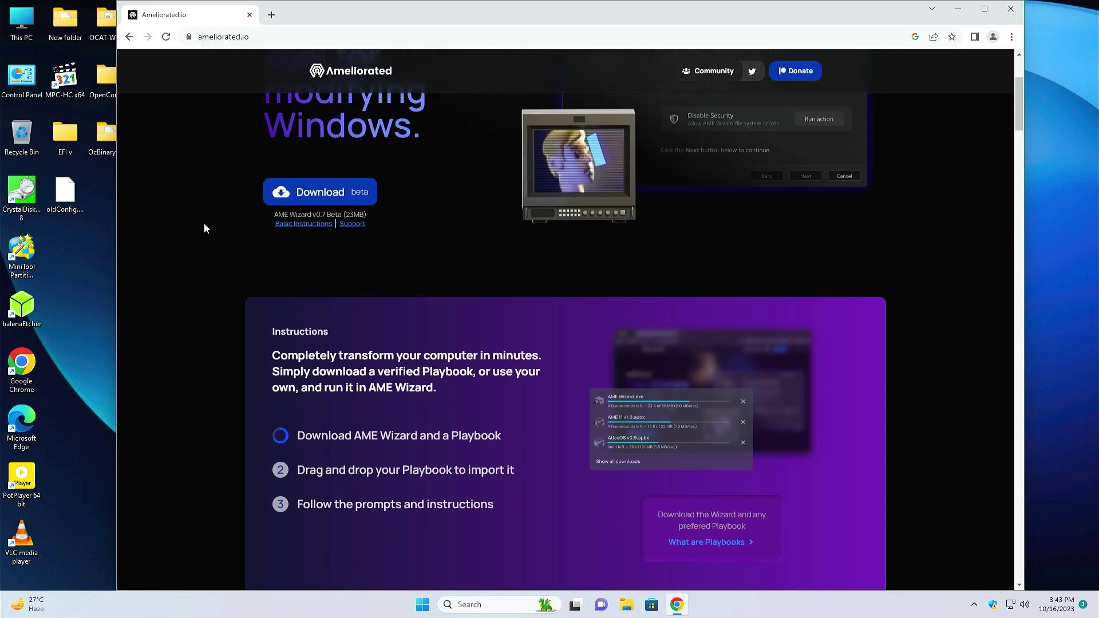
{"action": "left_click", "coordinate": [313, 215]}
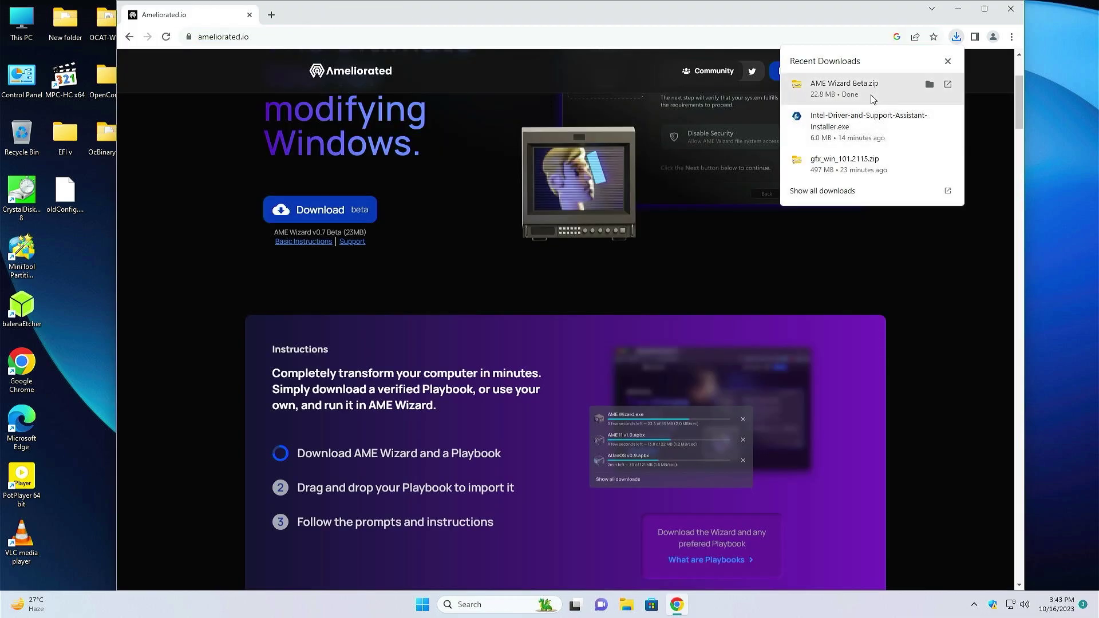
{"action": "left_click", "coordinate": [929, 84]}
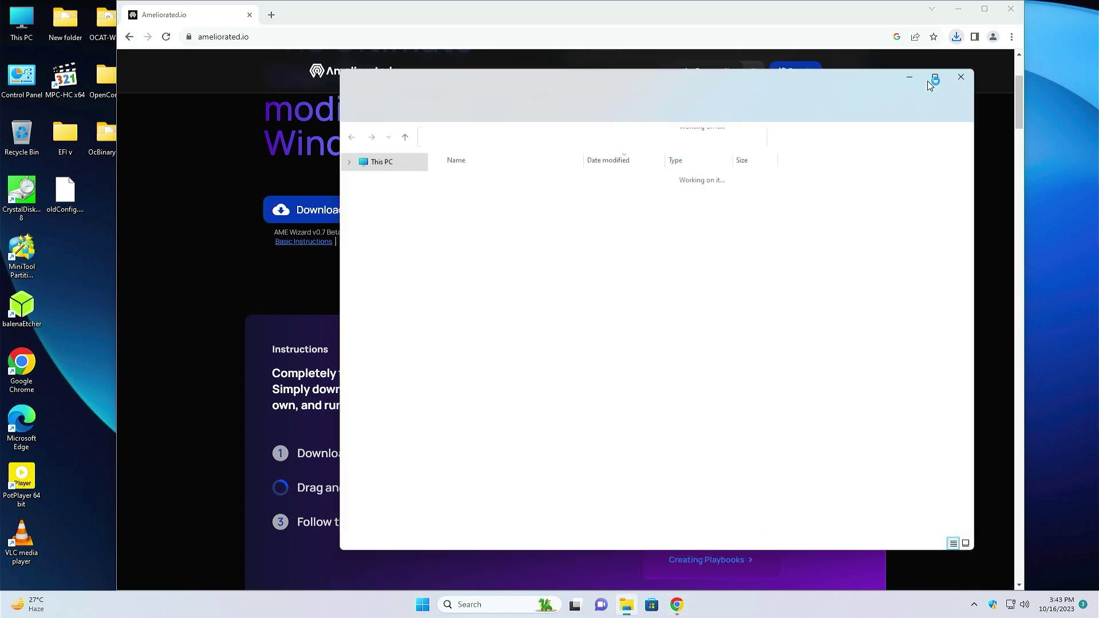
{"action": "left_click_drag", "start_coordinate": [475, 193], "coordinate": [80, 277]}
Download the AME 11 Beta.apbx playbook and move it onto the desktop
{"action": "left_click", "coordinate": [257, 175]}
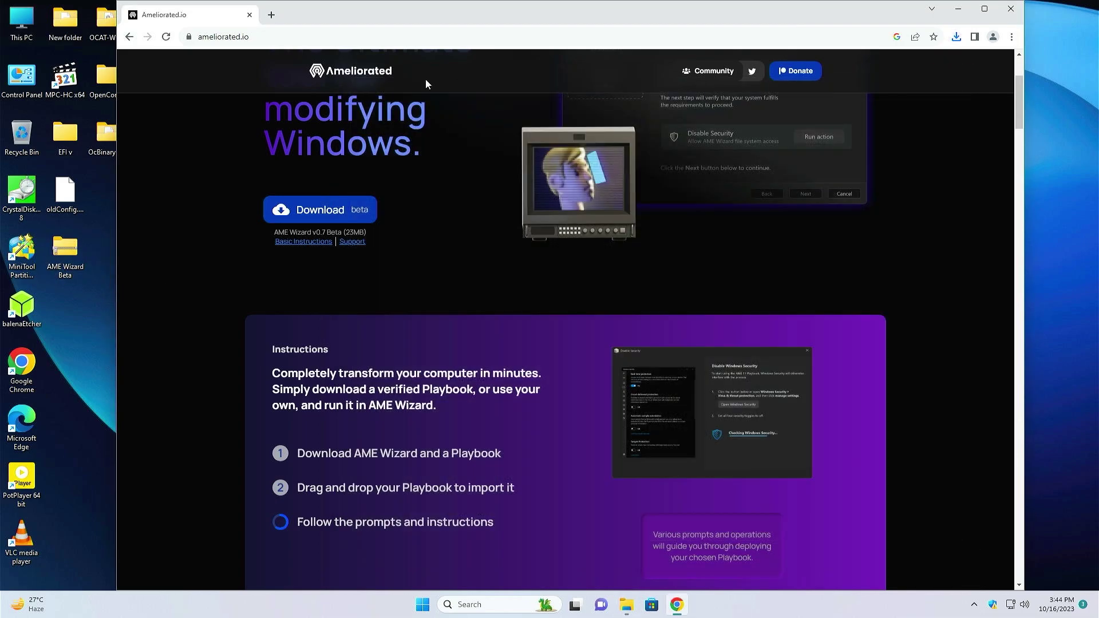
{"action": "scroll", "coordinate": [407, 243], "scroll_direction": "down", "scroll_amount": 20}
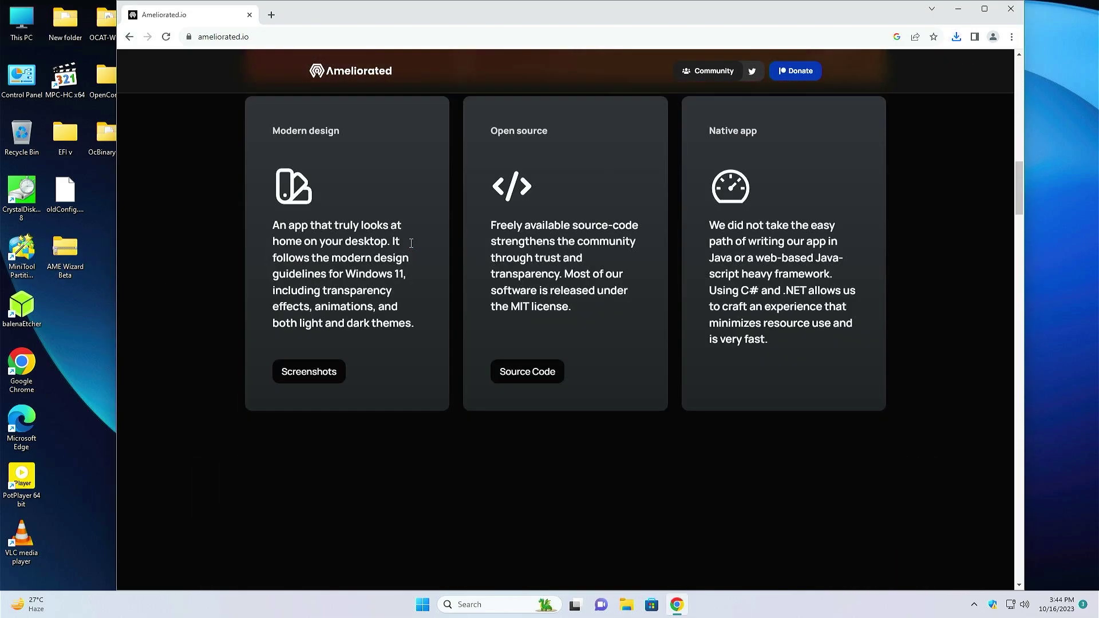
{"action": "scroll", "coordinate": [411, 243], "scroll_direction": "down", "scroll_amount": 15}
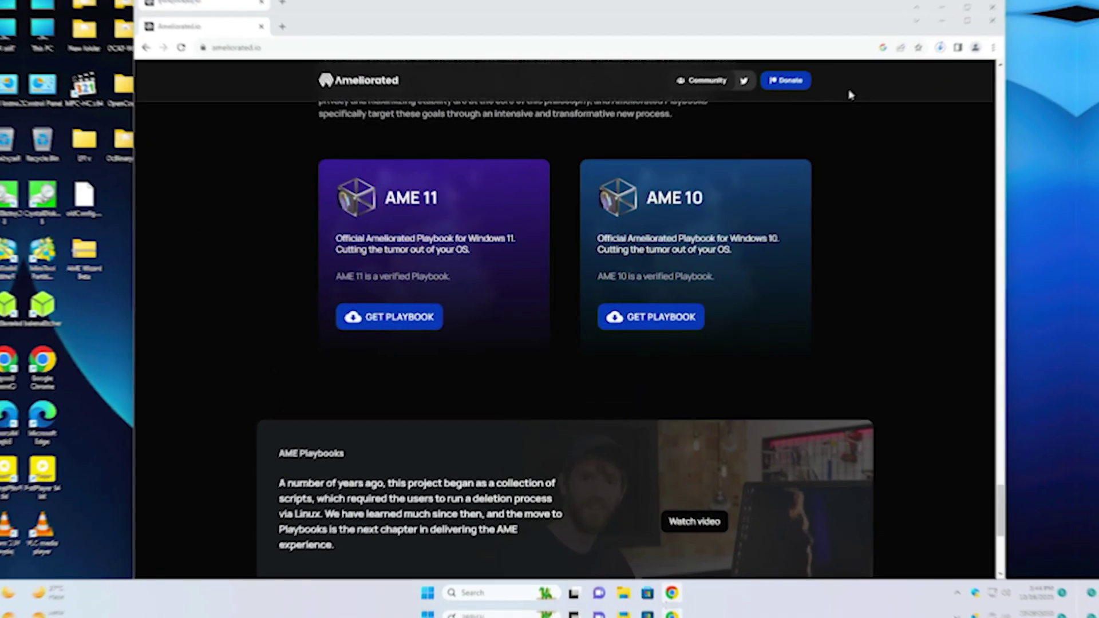
{"action": "left_click", "coordinate": [957, 37]}
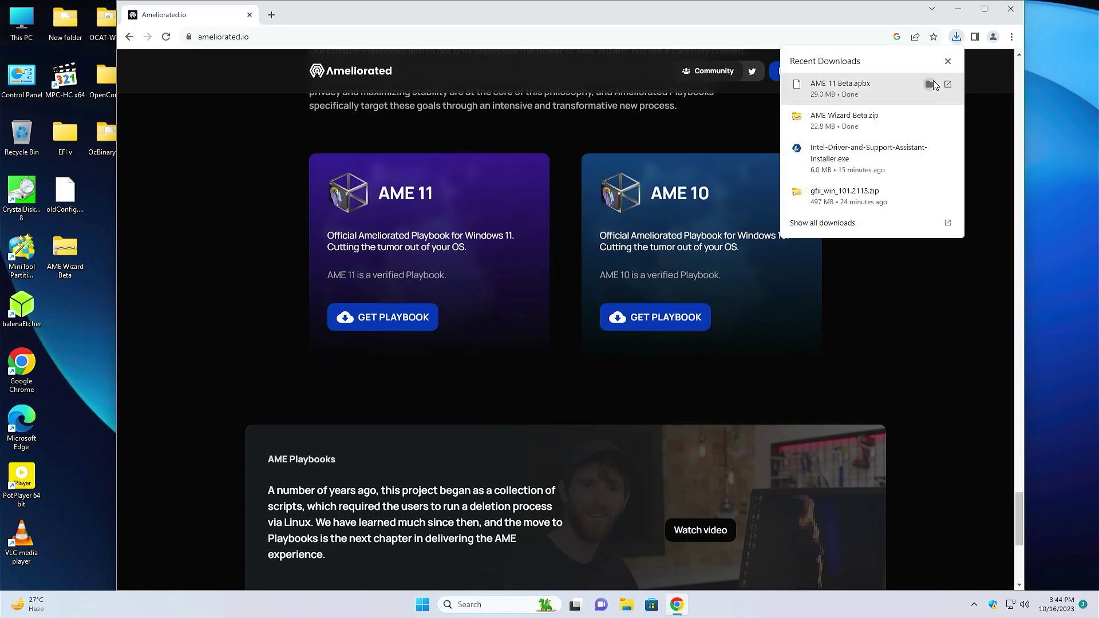
{"action": "left_click", "coordinate": [931, 83]}
{"action": "left_click_drag", "start_coordinate": [477, 193], "coordinate": [64, 301]}
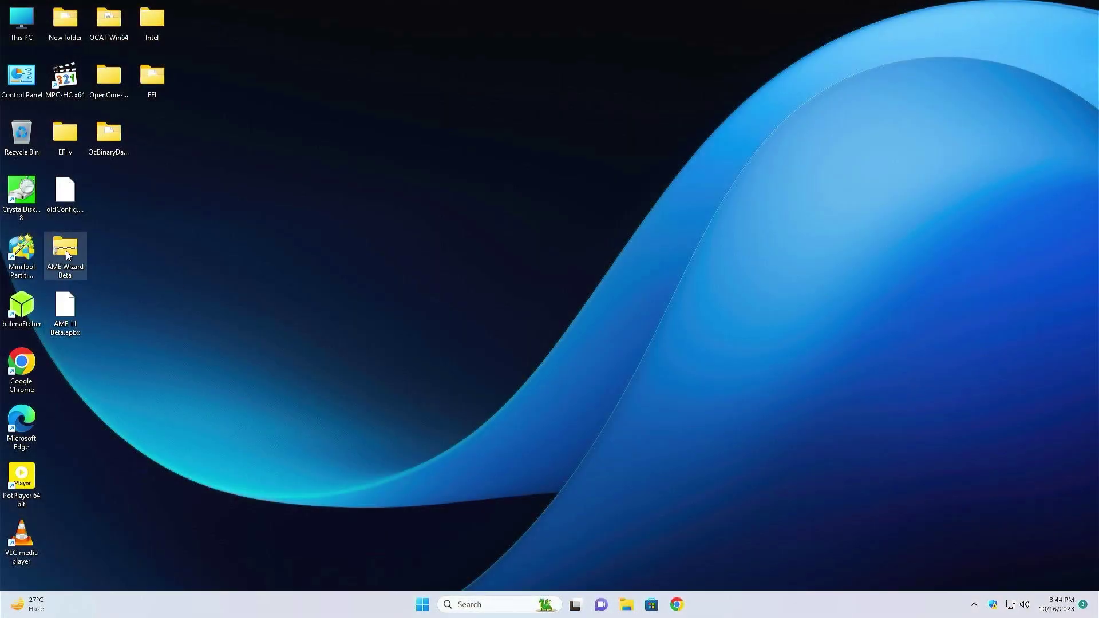
Extract the AME Wizard Beta zip and place the extracted files at the desktop's top middle
{"action": "right_click", "coordinate": [67, 254]}
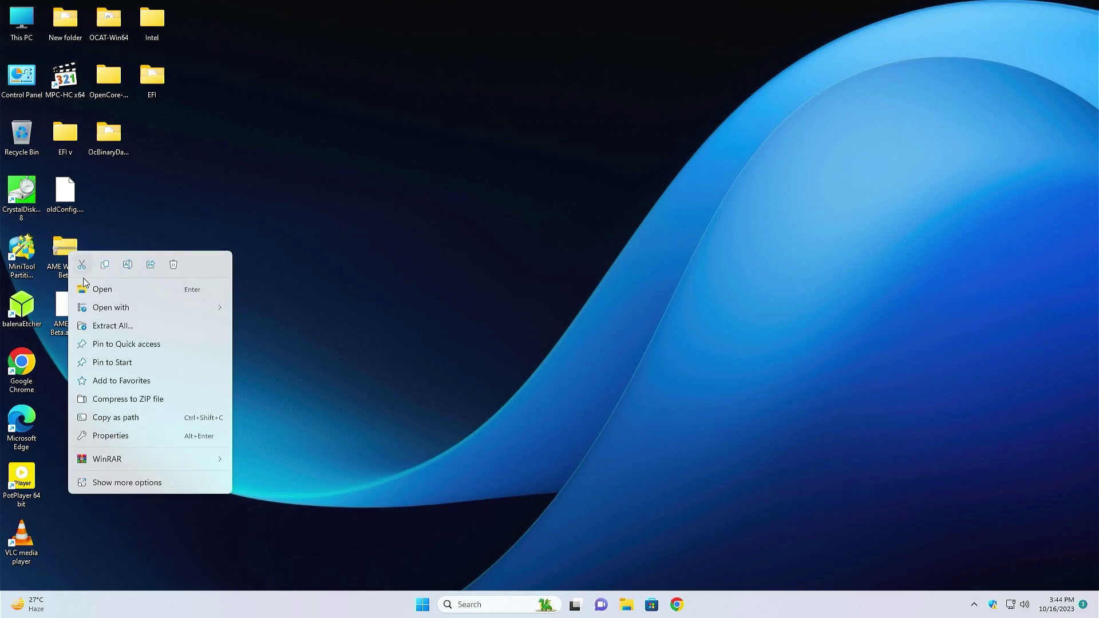
{"action": "left_click", "coordinate": [112, 324]}
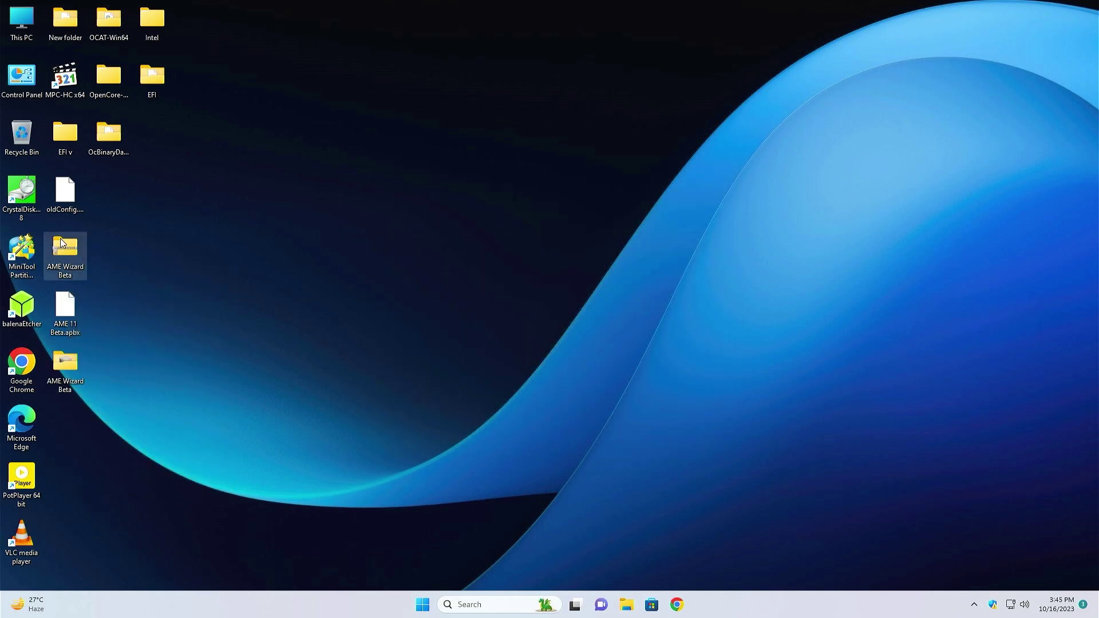
{"action": "right_click", "coordinate": [66, 254]}
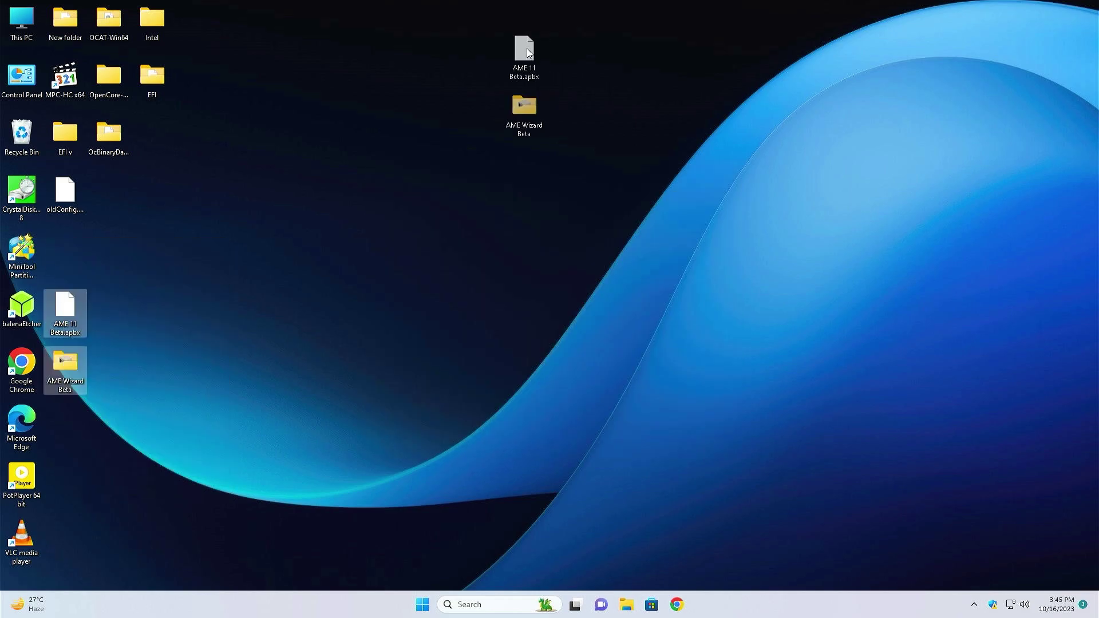
{"action": "left_click_drag", "start_coordinate": [518, 43], "coordinate": [506, 53]}
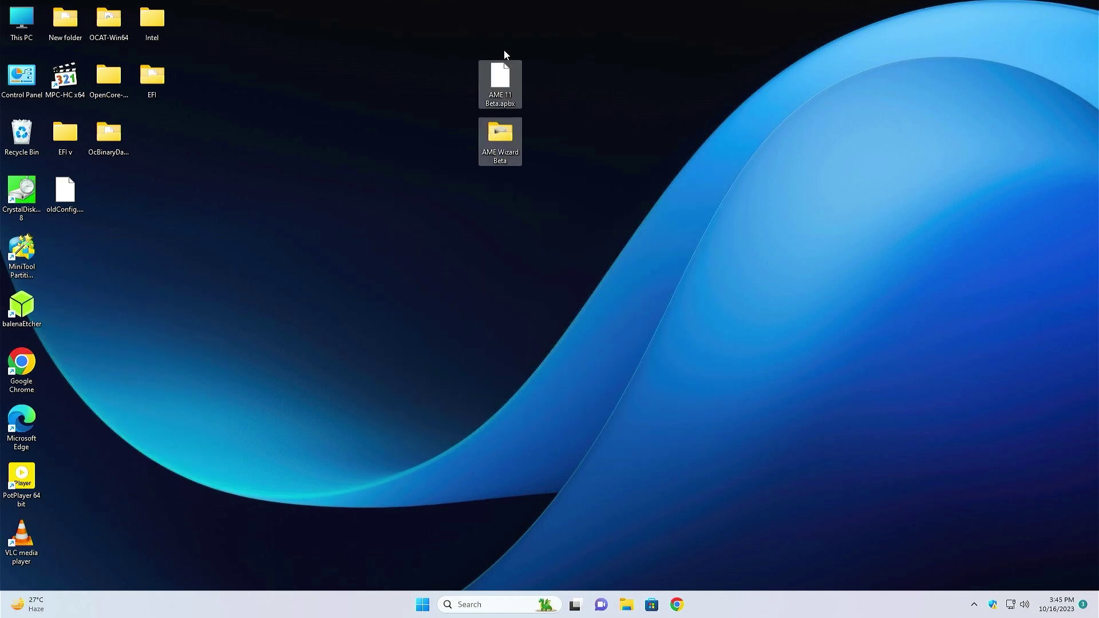
{"action": "left_click", "coordinate": [551, 54]}
Launch AME Wizard Beta from its folder with administrator rights
{"action": "double_click", "coordinate": [496, 132]}
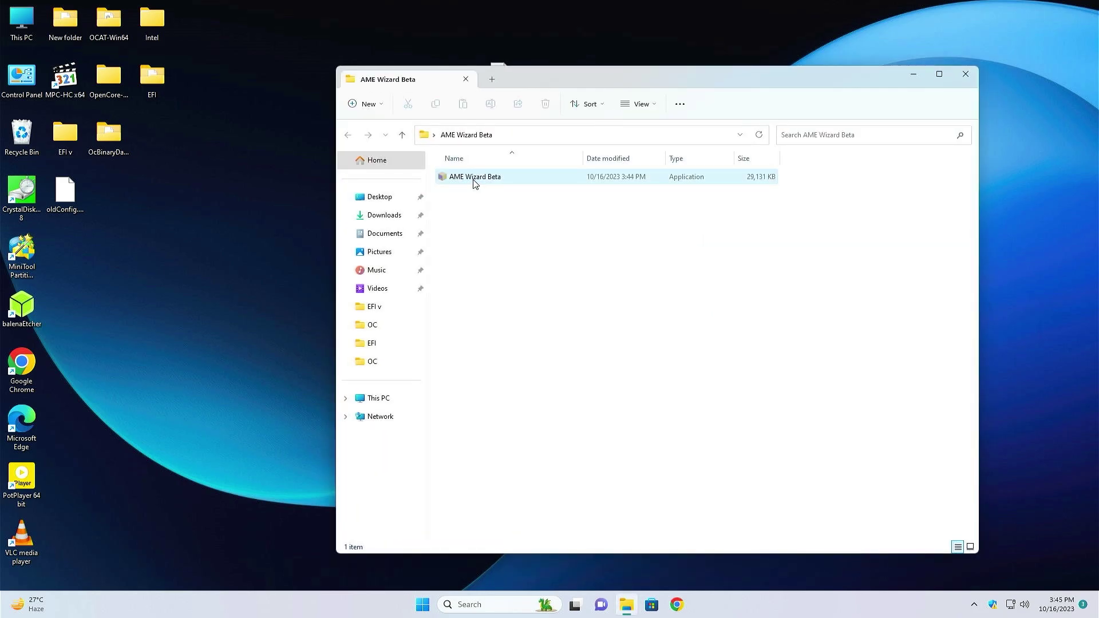
{"action": "double_click", "coordinate": [475, 178]}
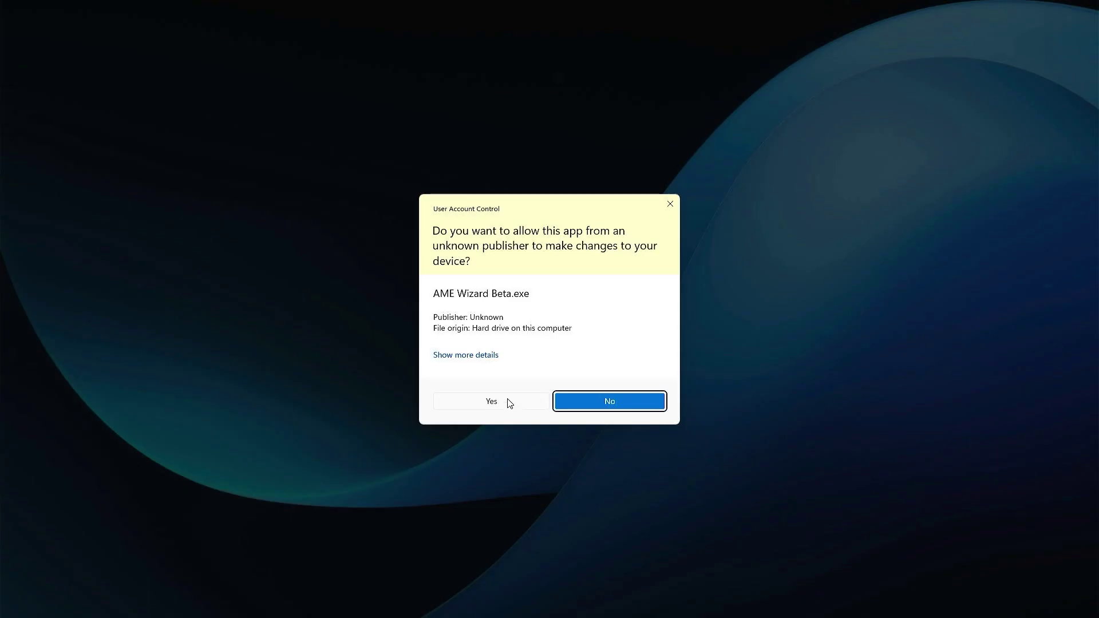
{"action": "left_click", "coordinate": [508, 401]}
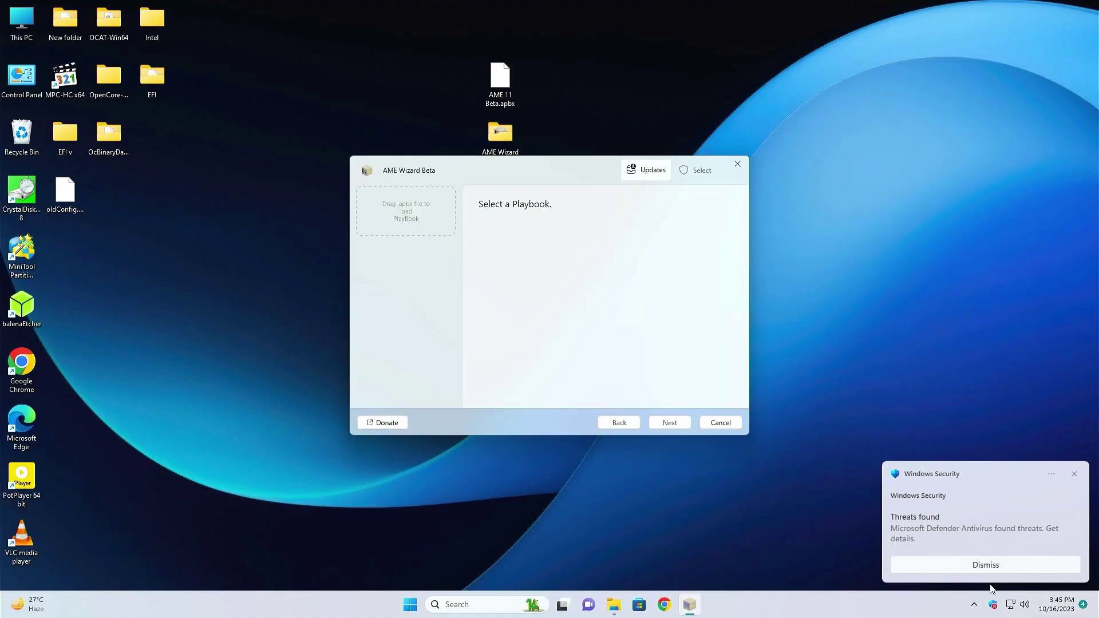
Switch Tamper Protection off in Windows Security's Virus & threat protection settings
{"action": "left_click", "coordinate": [992, 604]}
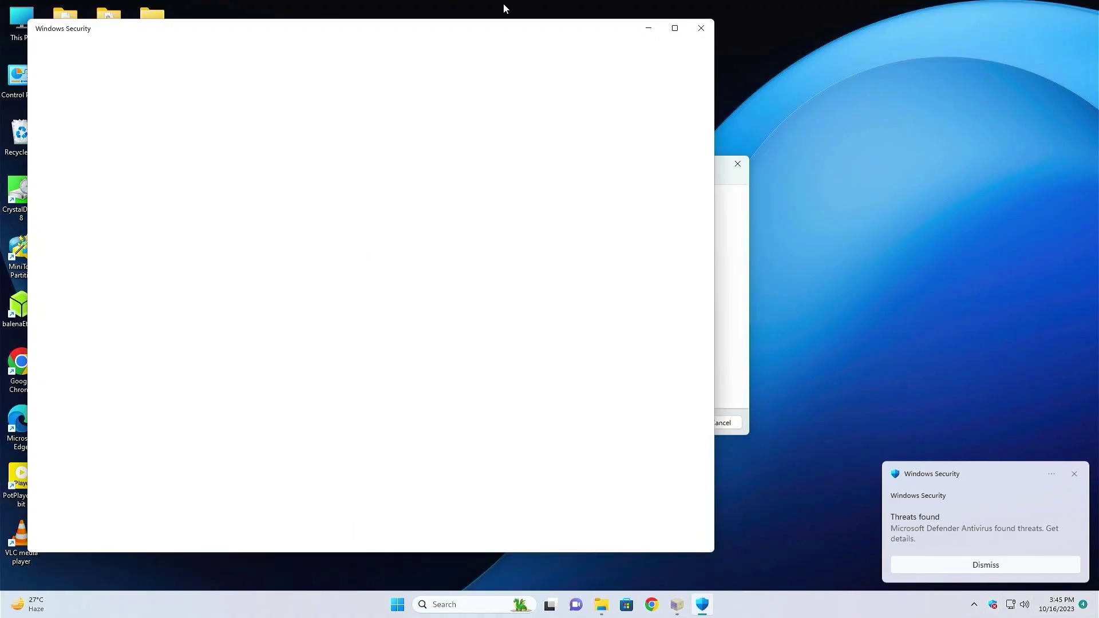
{"action": "left_click", "coordinate": [89, 121]}
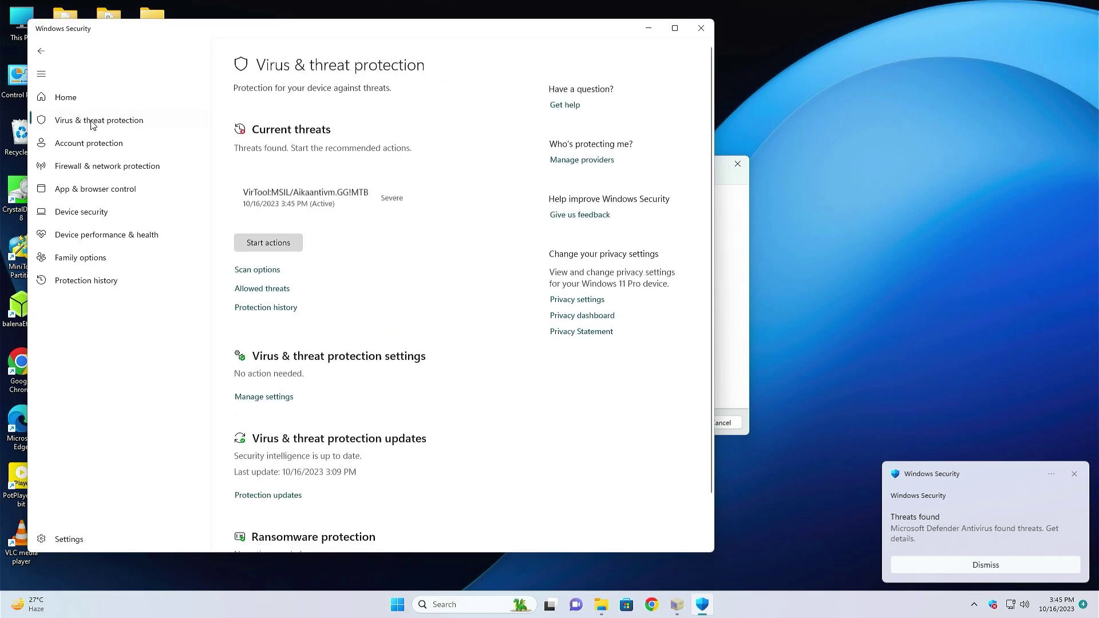
{"action": "left_click", "coordinate": [263, 394]}
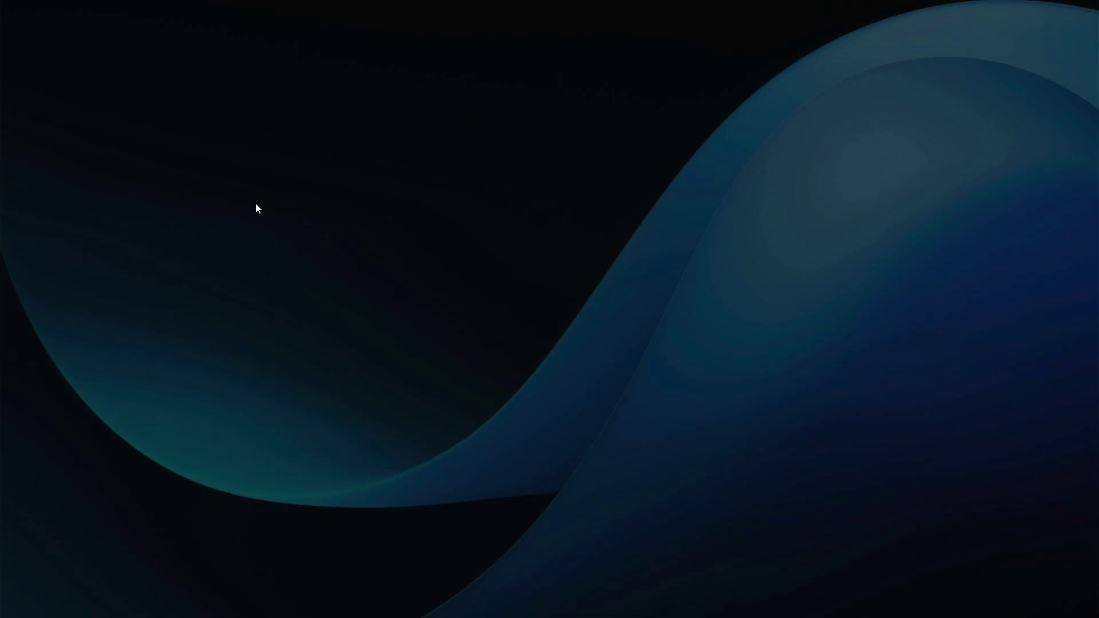
{"action": "left_click", "coordinate": [609, 393]}
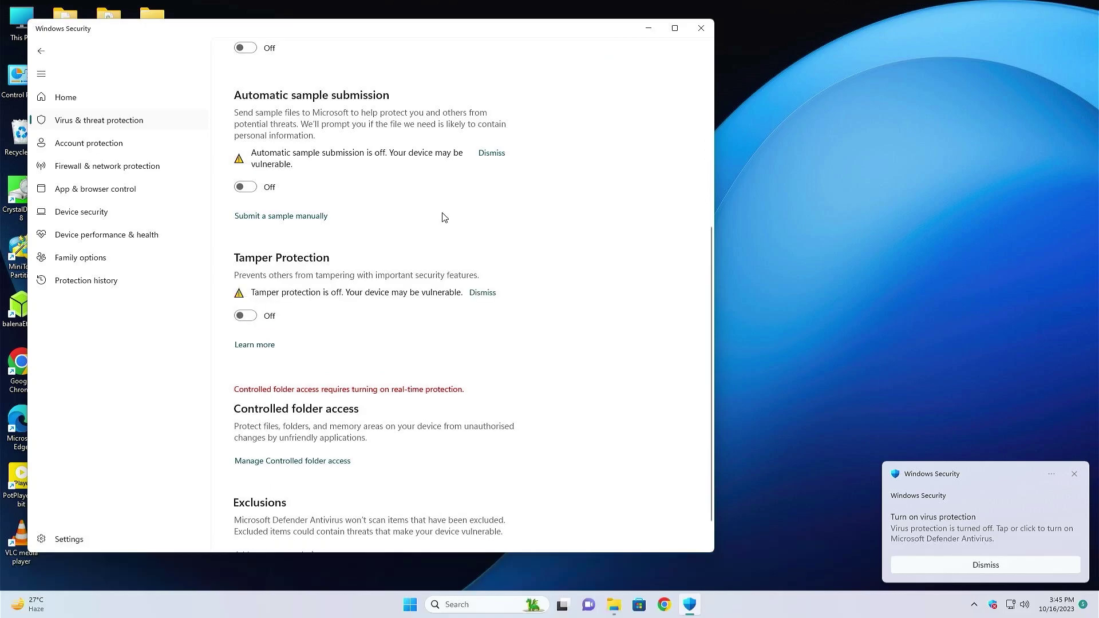
Relaunch AME Wizard Beta as admin, load AME 11 Beta.apbx, and advance to the requirements check
{"action": "left_click", "coordinate": [703, 25]}
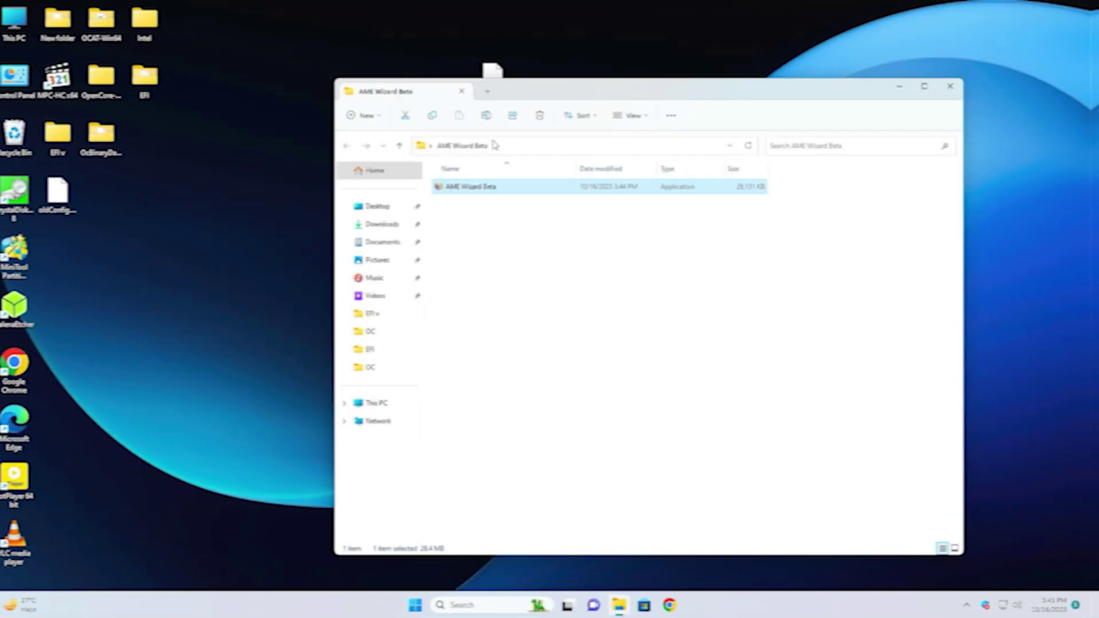
{"action": "double_click", "coordinate": [473, 175]}
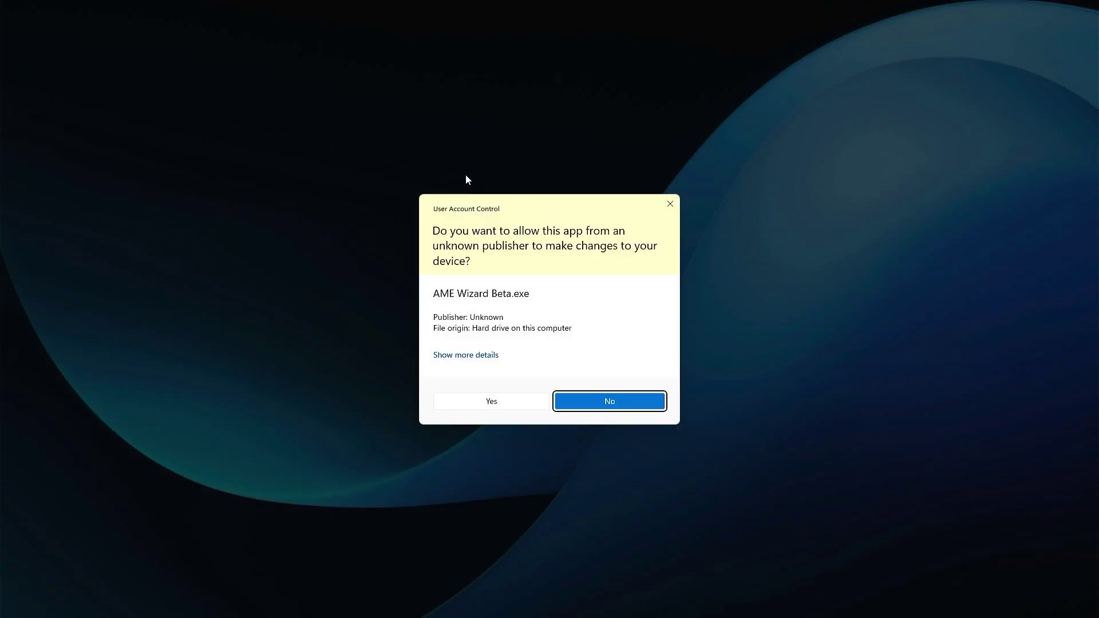
{"action": "left_click", "coordinate": [494, 402]}
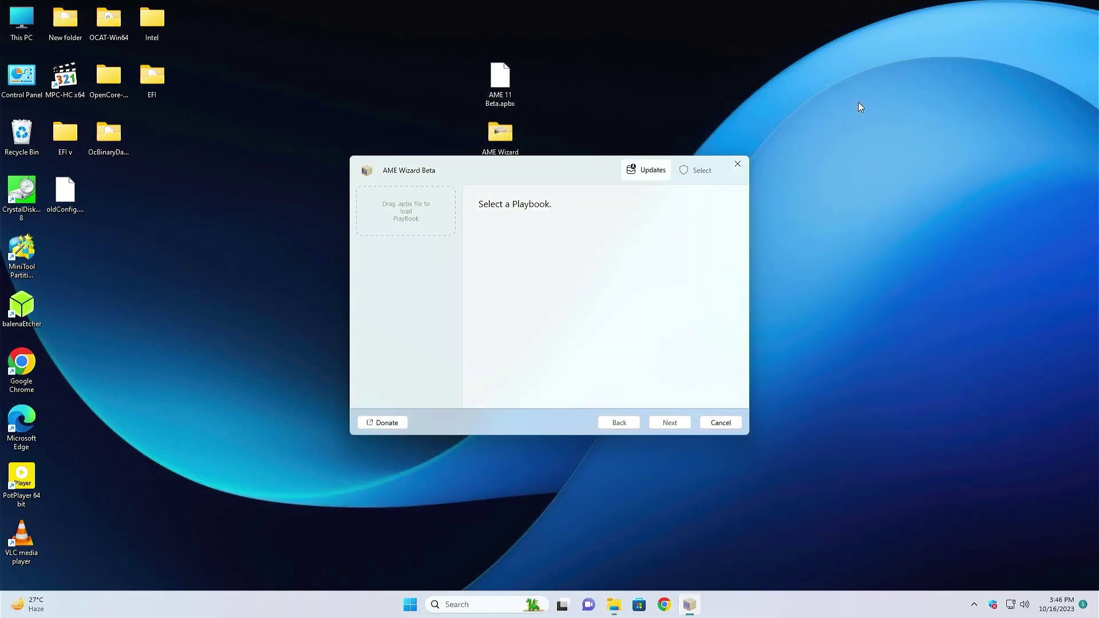
{"action": "left_click_drag", "start_coordinate": [500, 80], "coordinate": [413, 235]}
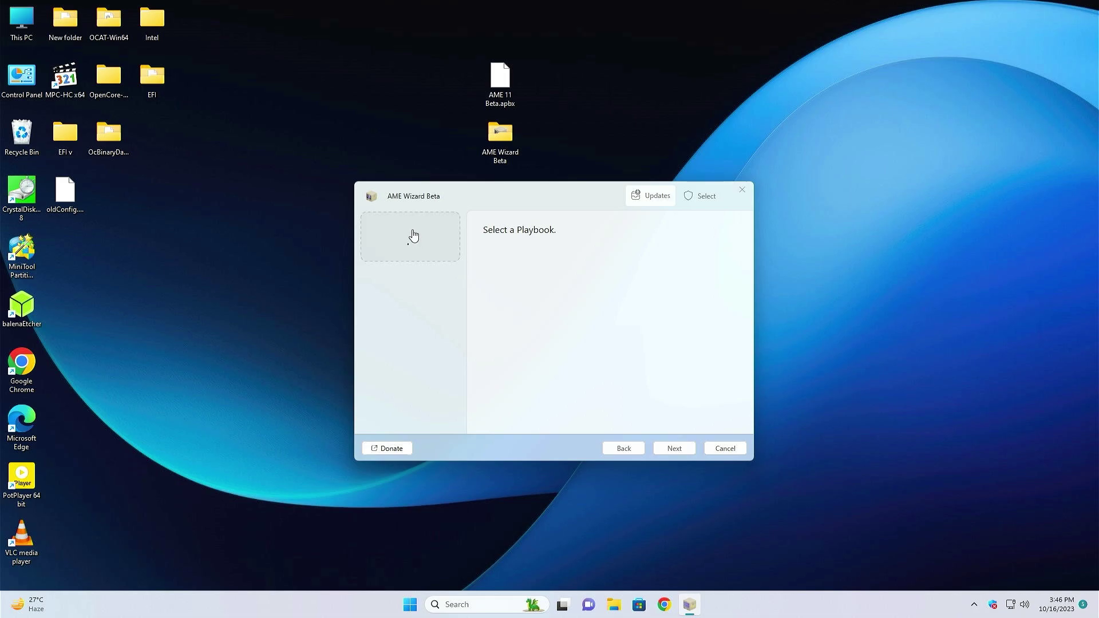
{"action": "left_click", "coordinate": [676, 450]}
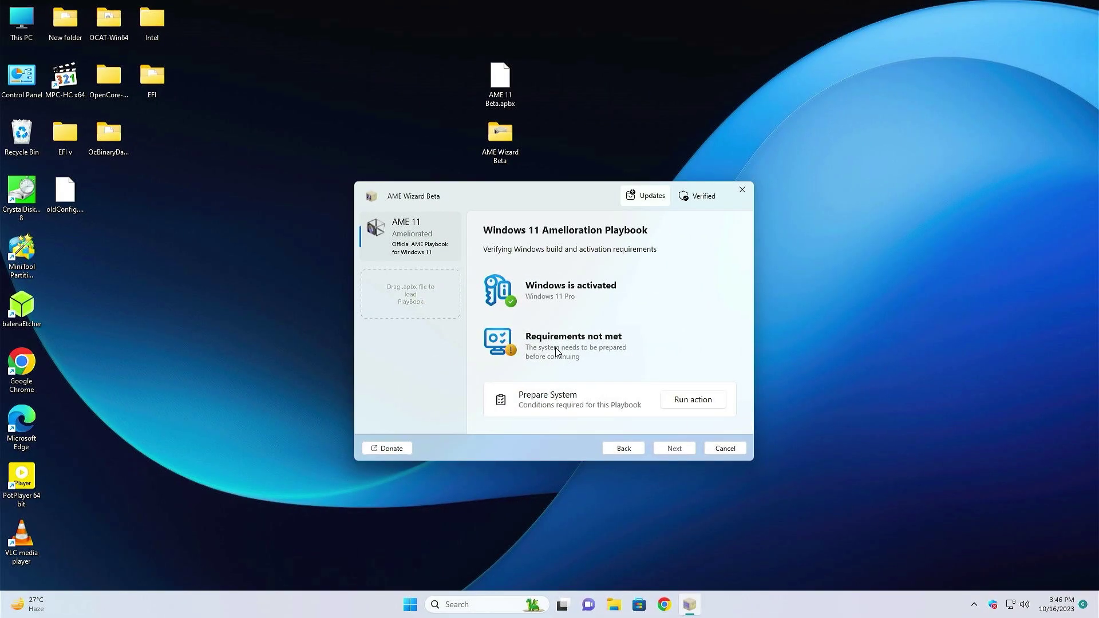
Run the Prepare System action and allow the restarted wizard admin rights
{"action": "left_click", "coordinate": [694, 400]}
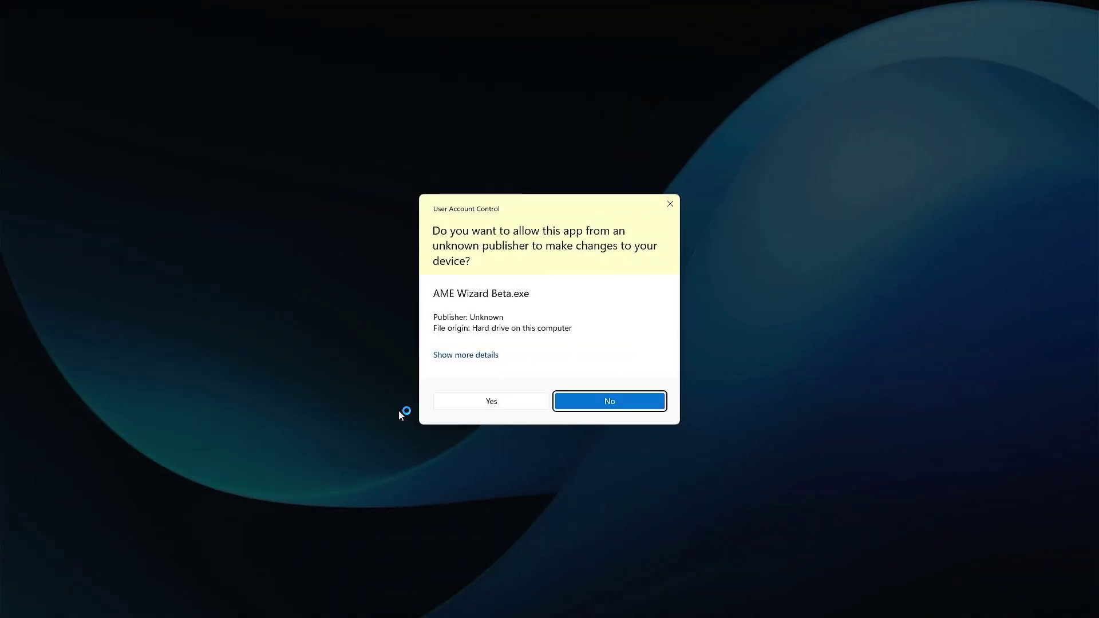
{"action": "left_click", "coordinate": [492, 403]}
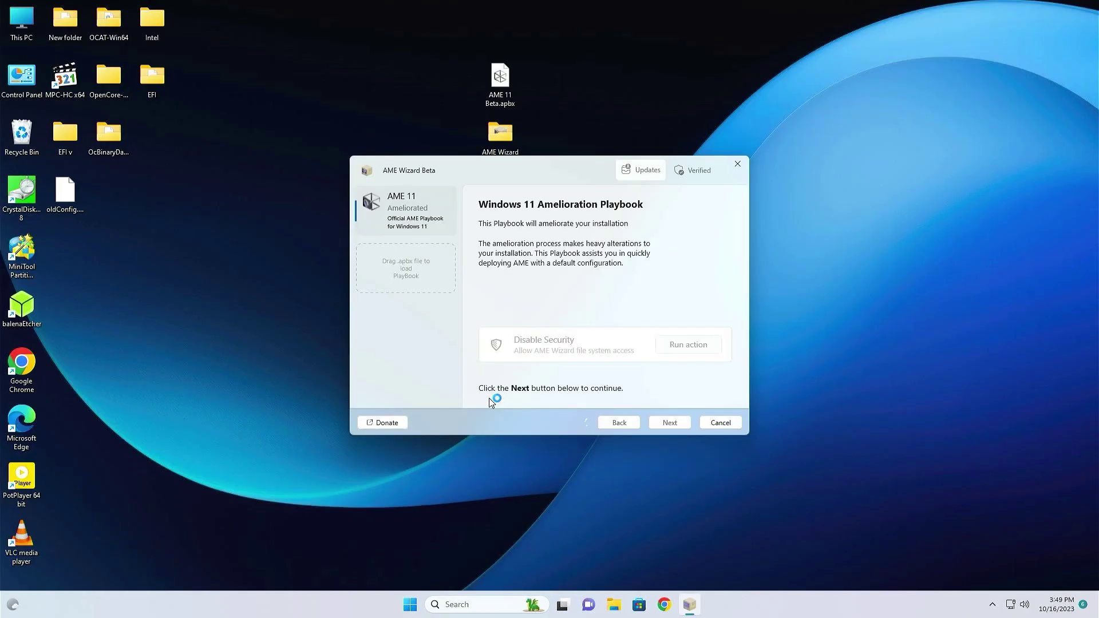
Continue past the requirements check, agree to the license terms, and open Select features
{"action": "left_click", "coordinate": [672, 424]}
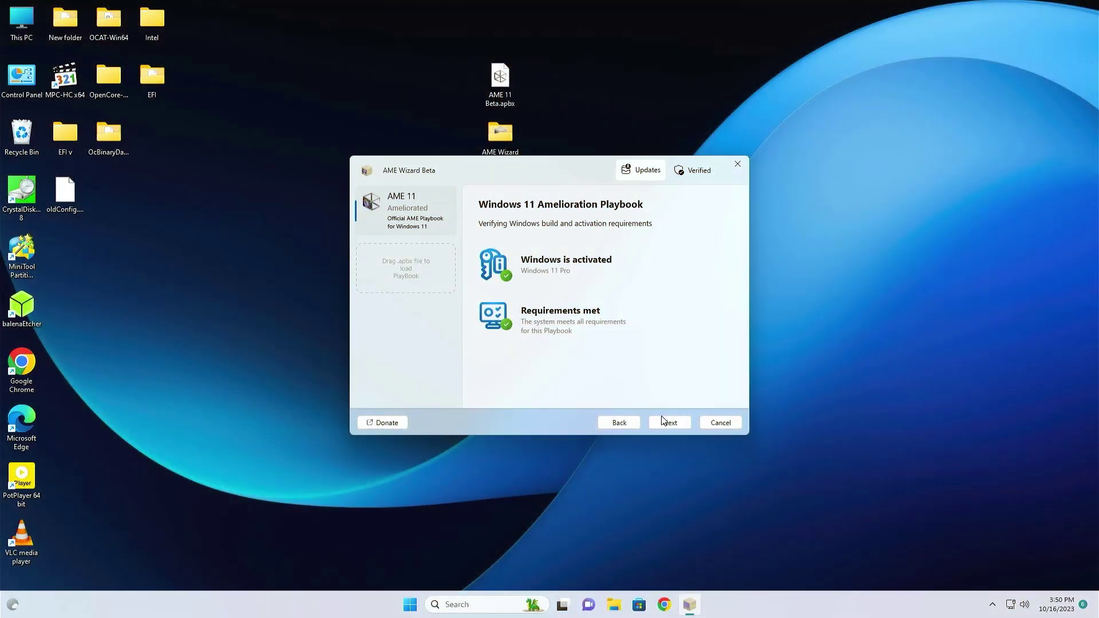
{"action": "left_click", "coordinate": [668, 424]}
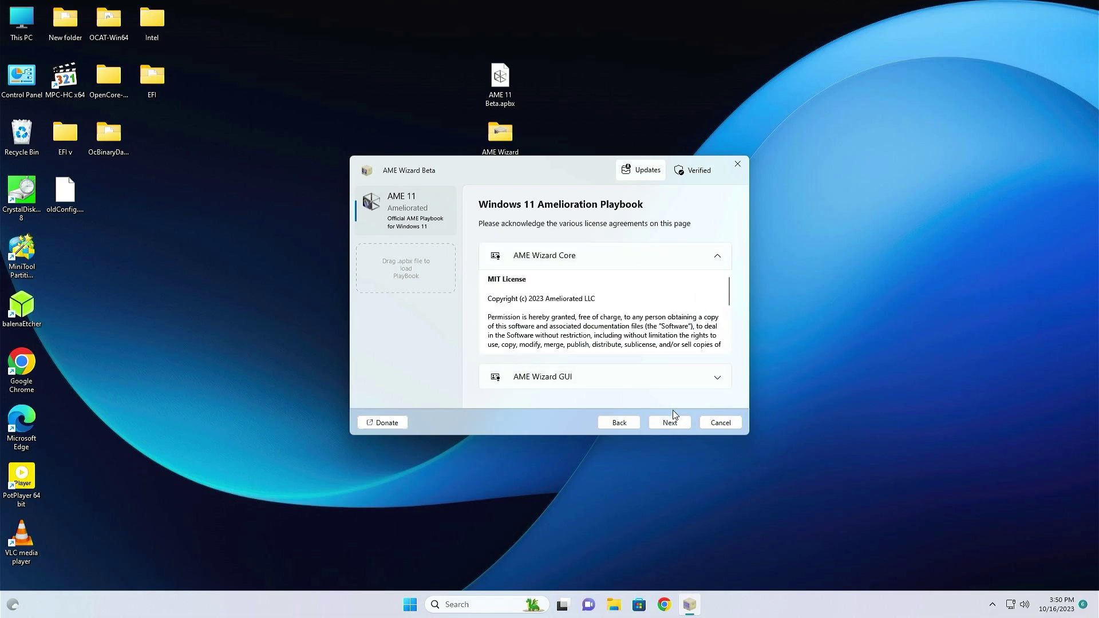
{"action": "left_click", "coordinate": [671, 423]}
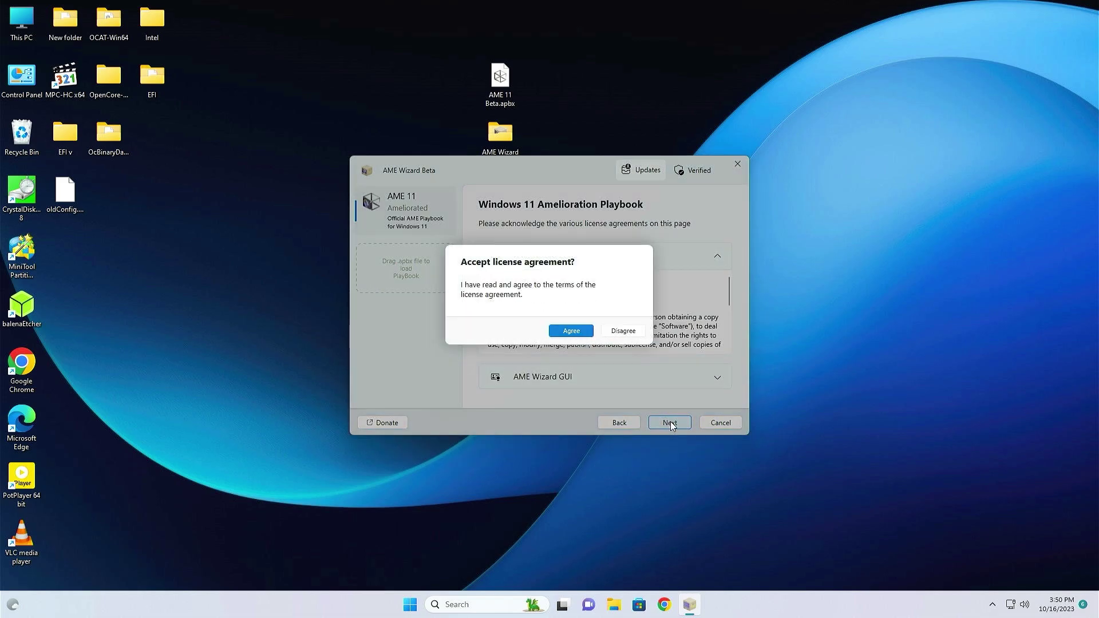
{"action": "left_click", "coordinate": [571, 332]}
{"action": "left_click", "coordinate": [686, 344]}
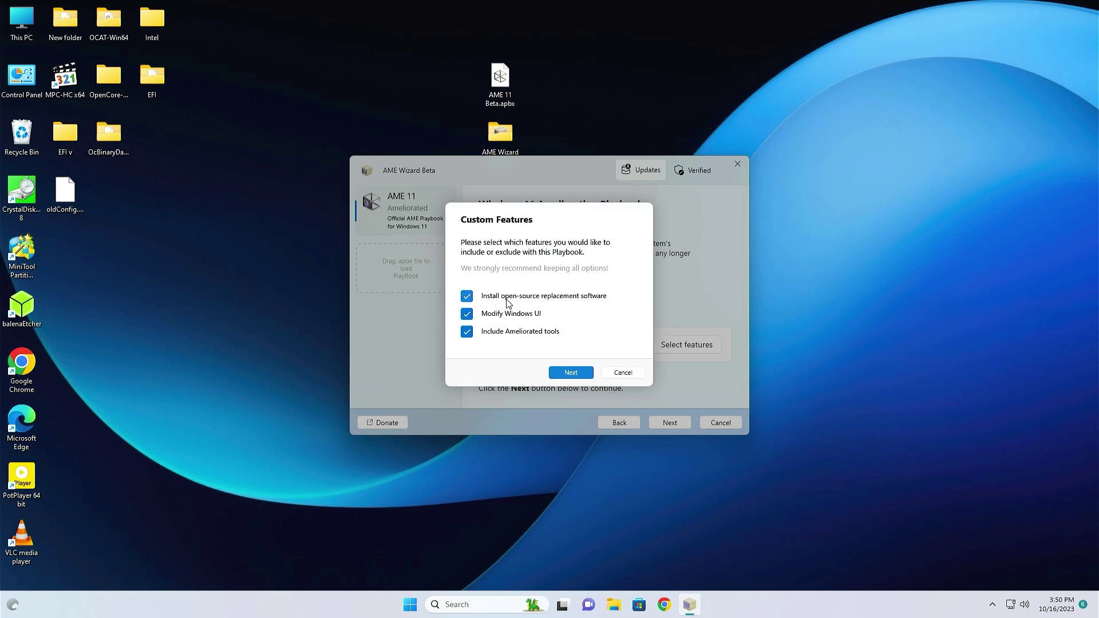
Keep all features, enhanced security and Google Chrome; choose None for media player and e-mail client
{"action": "left_click", "coordinate": [582, 375]}
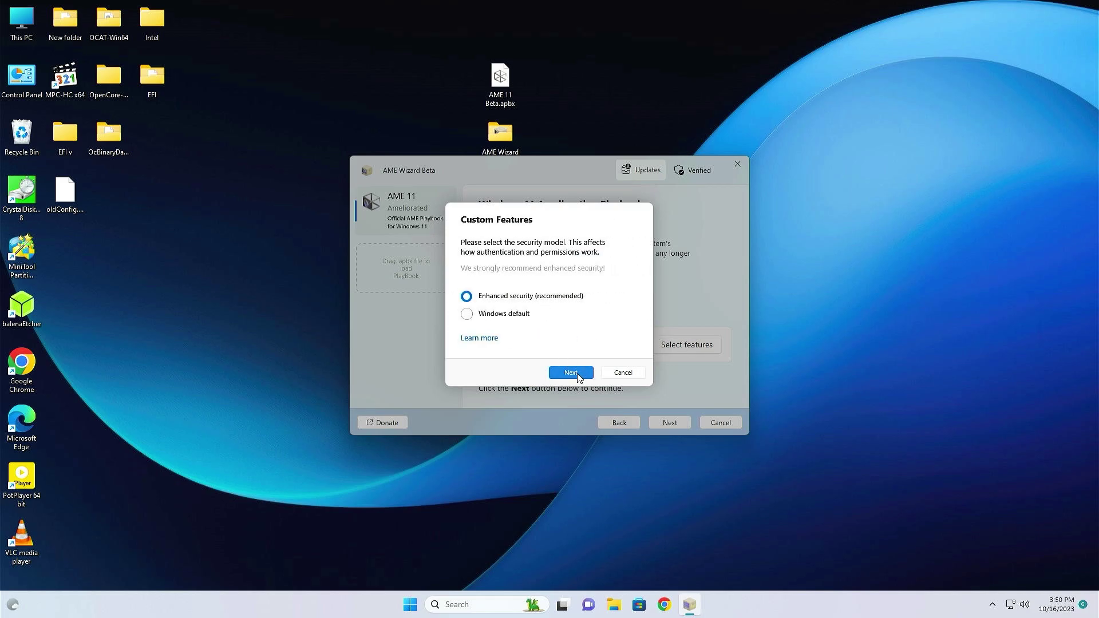
{"action": "left_click", "coordinate": [580, 377]}
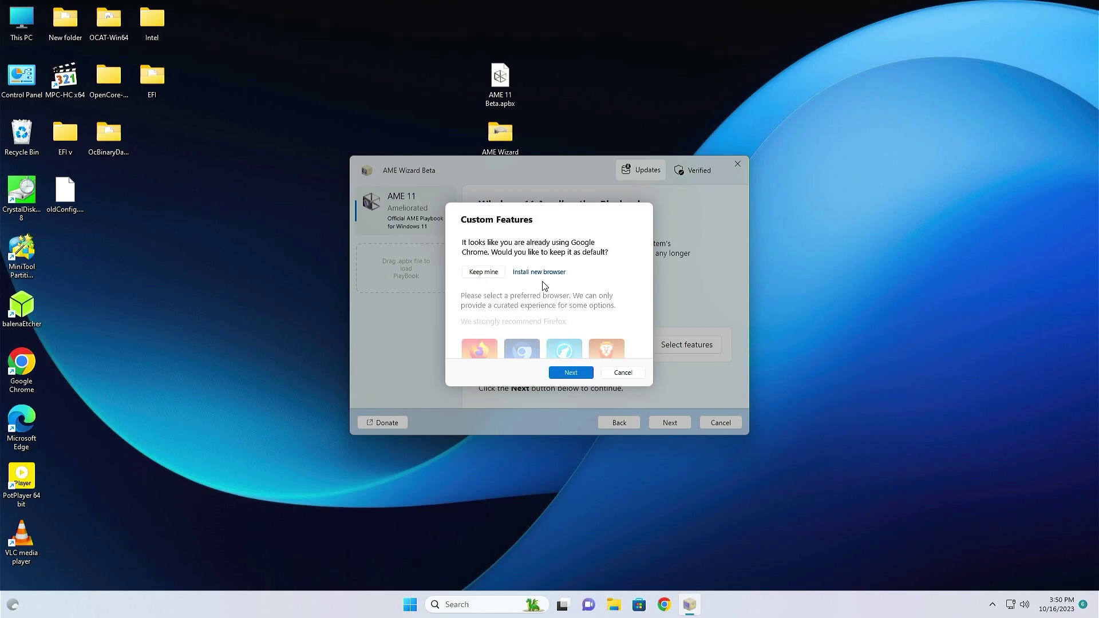
{"action": "left_click", "coordinate": [497, 275]}
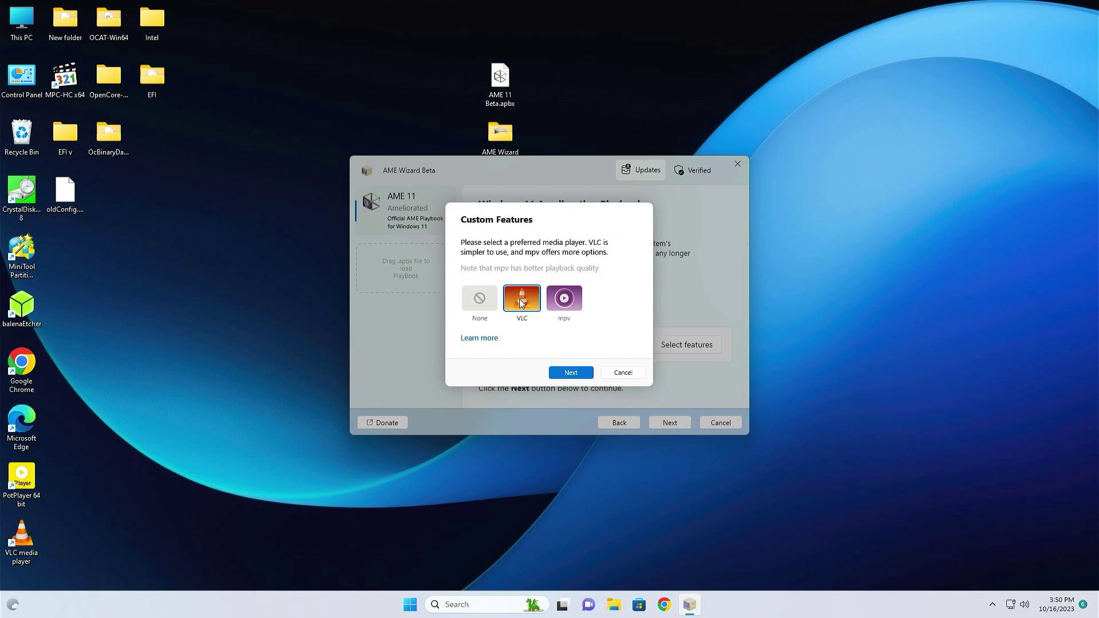
{"action": "left_click", "coordinate": [481, 301]}
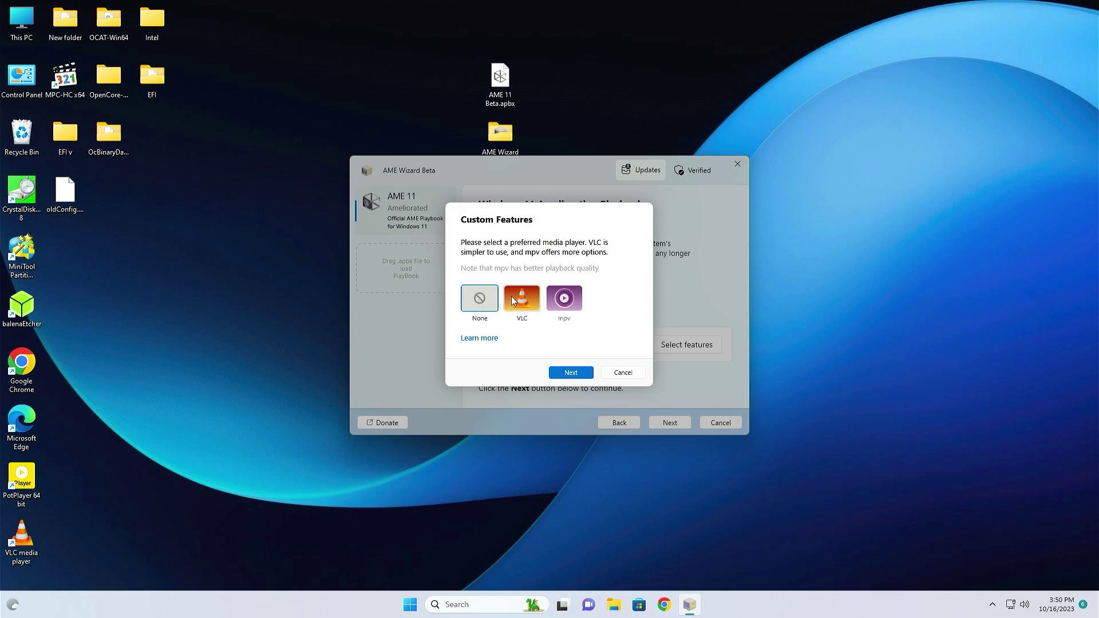
{"action": "left_click", "coordinate": [570, 372]}
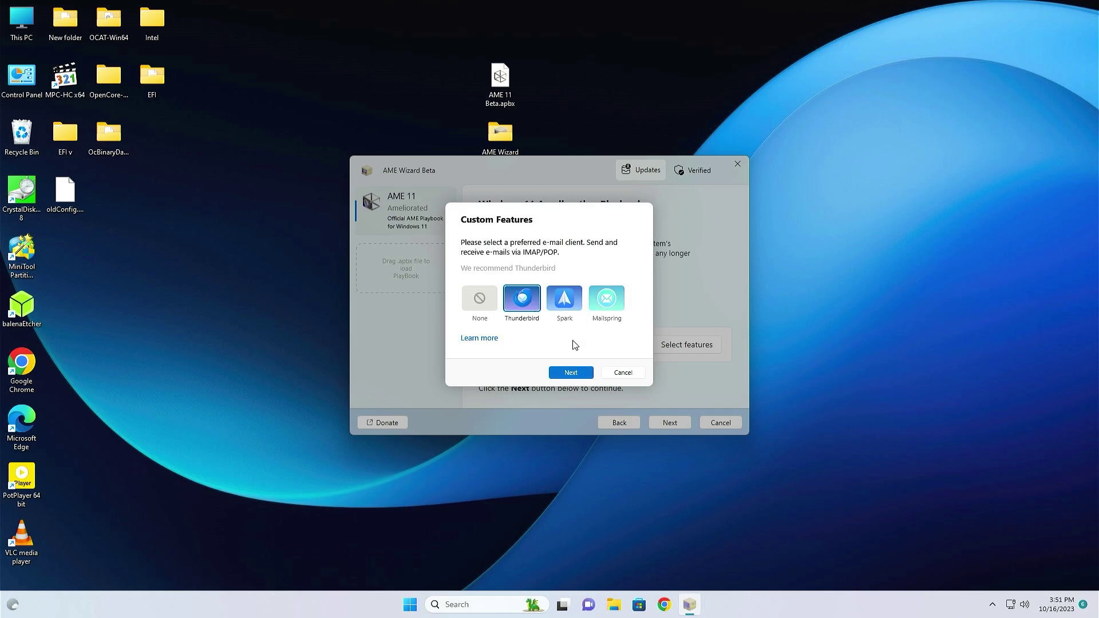
{"action": "left_click", "coordinate": [482, 304]}
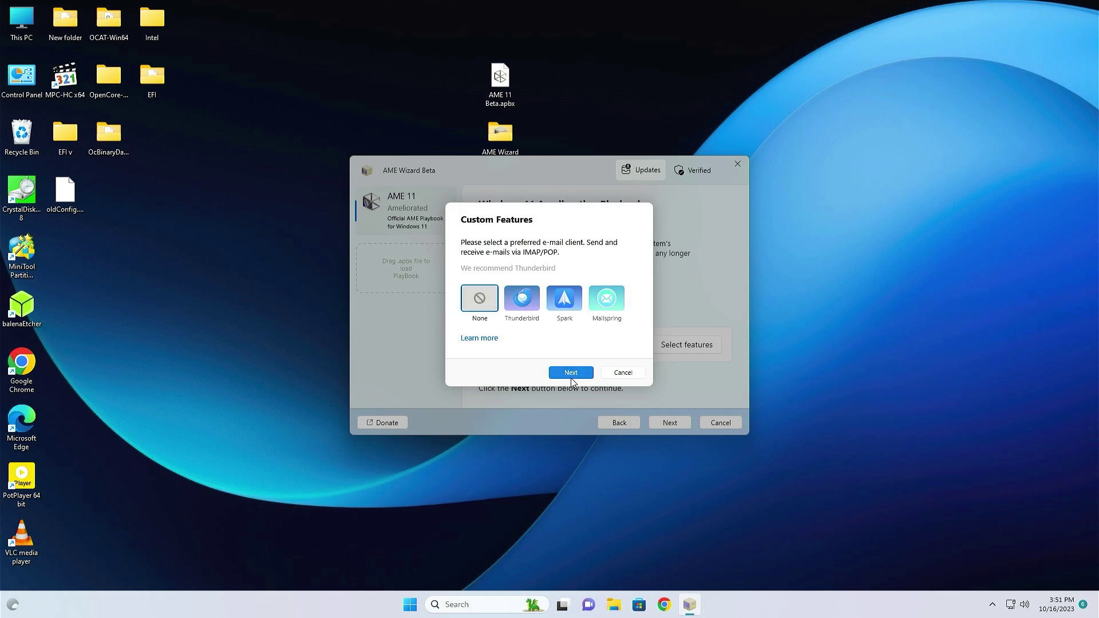
{"action": "left_click", "coordinate": [571, 373]}
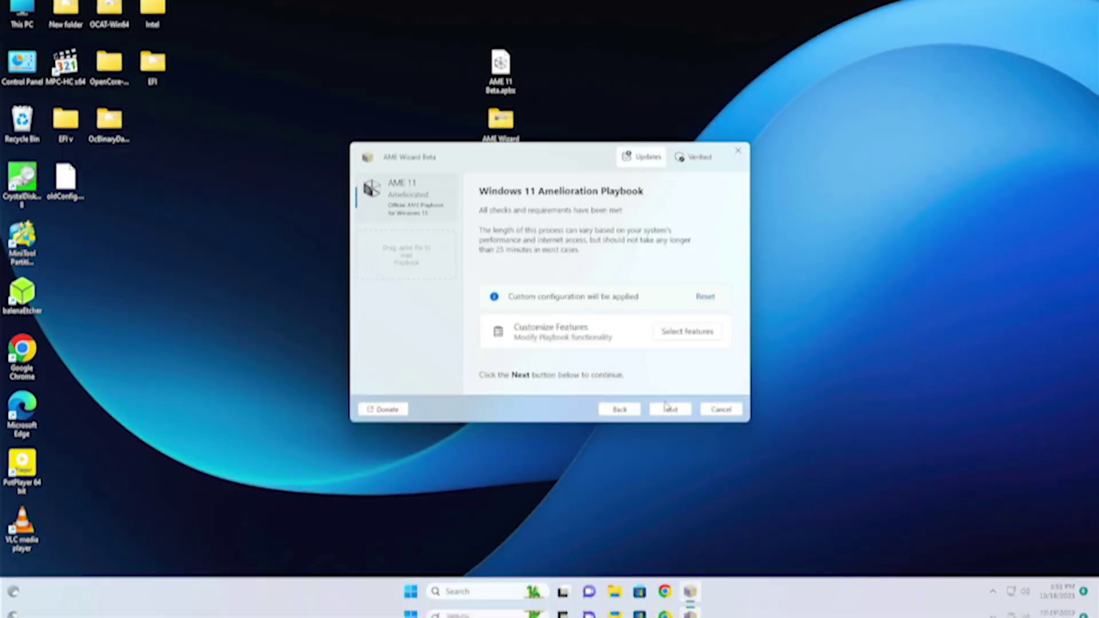
Enter the new local username, user password and admin password, then start the amelioration
{"action": "left_click", "coordinate": [671, 422]}
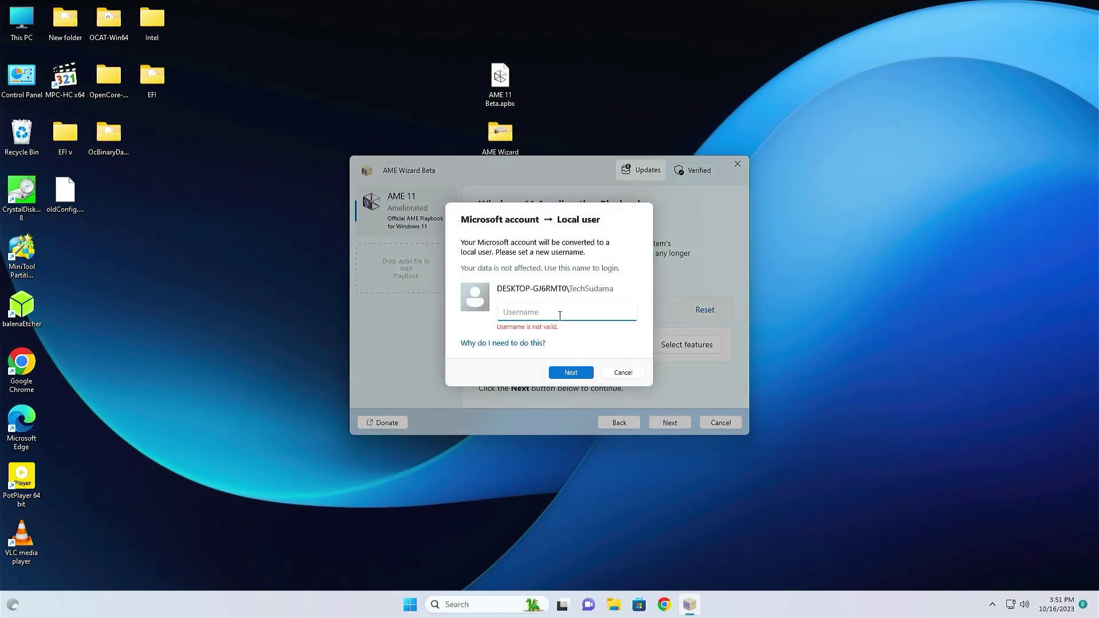
{"action": "type", "text": "TechSudama"}
{"action": "left_click", "coordinate": [571, 372]}
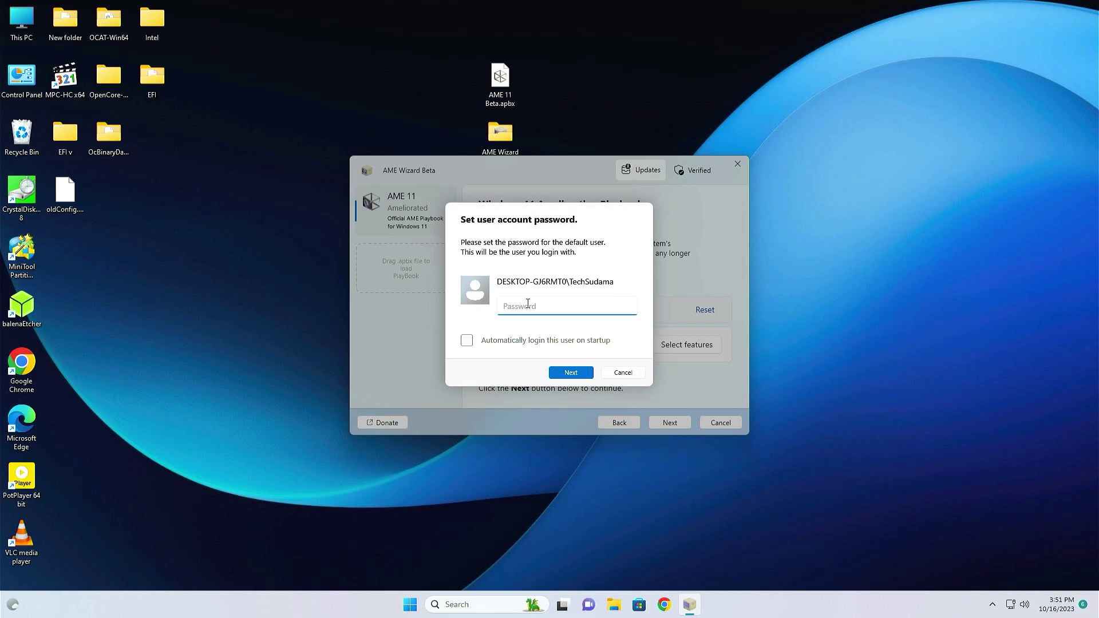
{"action": "key", "text": "ctrl+v"}
{"action": "left_click", "coordinate": [571, 373]}
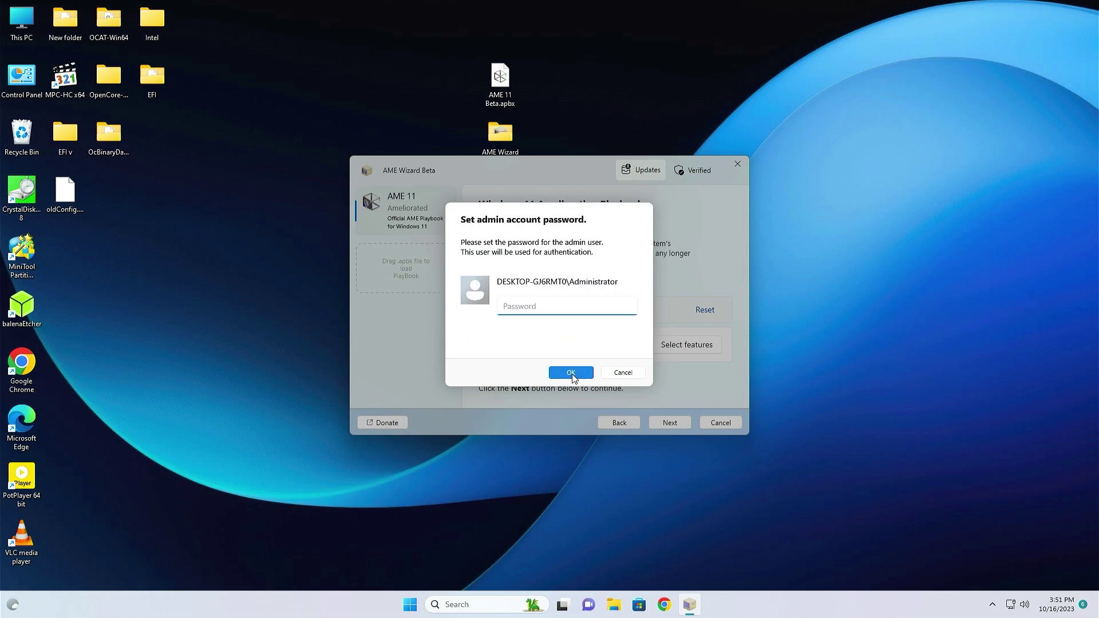
{"action": "type", "text": "1234"}
{"action": "left_click", "coordinate": [570, 373]}
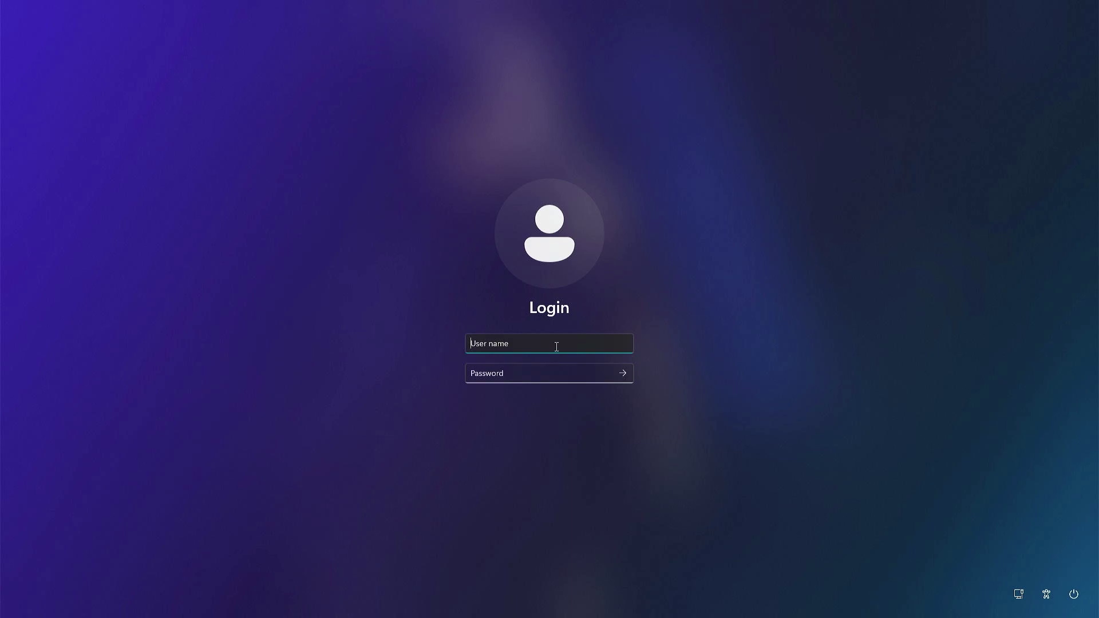
Sign in on the Login screen with the new local account's username and password
{"action": "type", "text": "TechSudama"}
{"action": "left_click", "coordinate": [553, 369]}
{"action": "type", "text": "••••"}
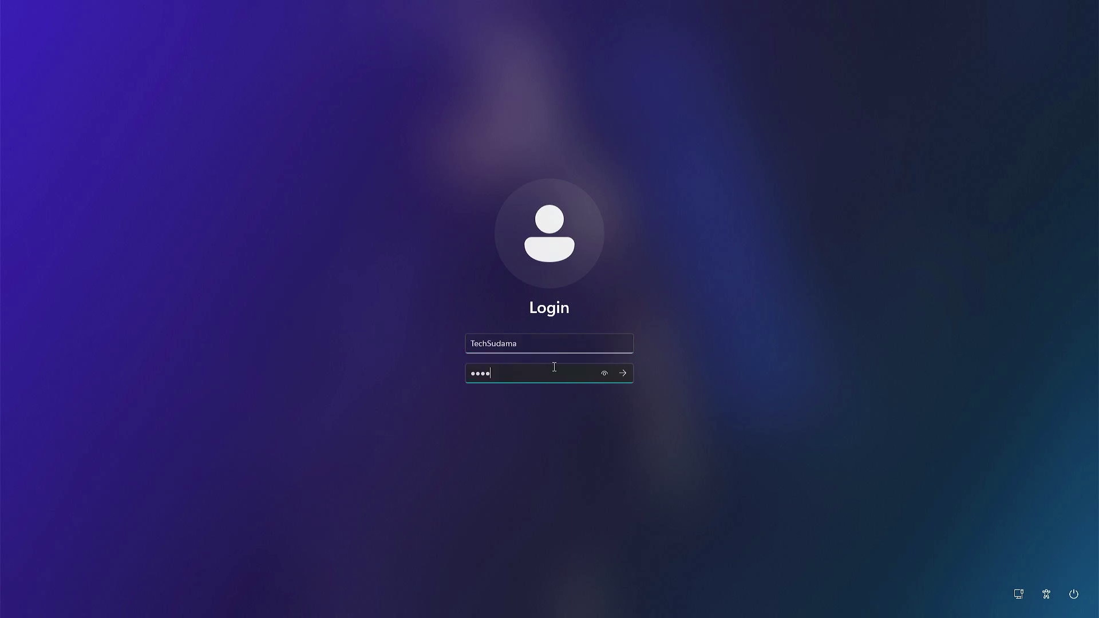
{"action": "left_click", "coordinate": [623, 374]}
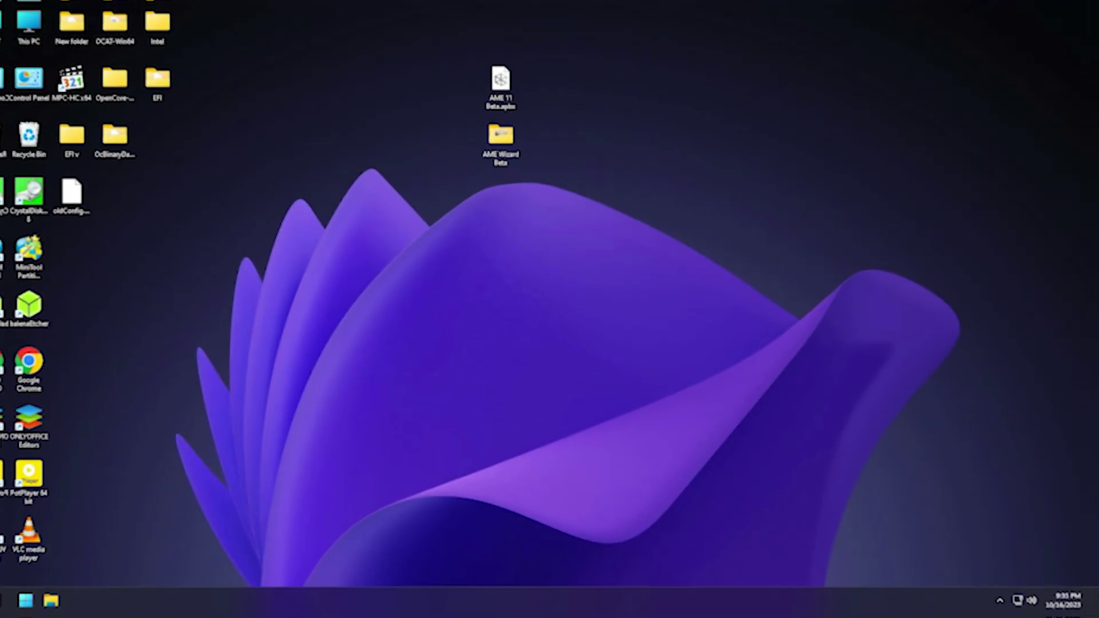